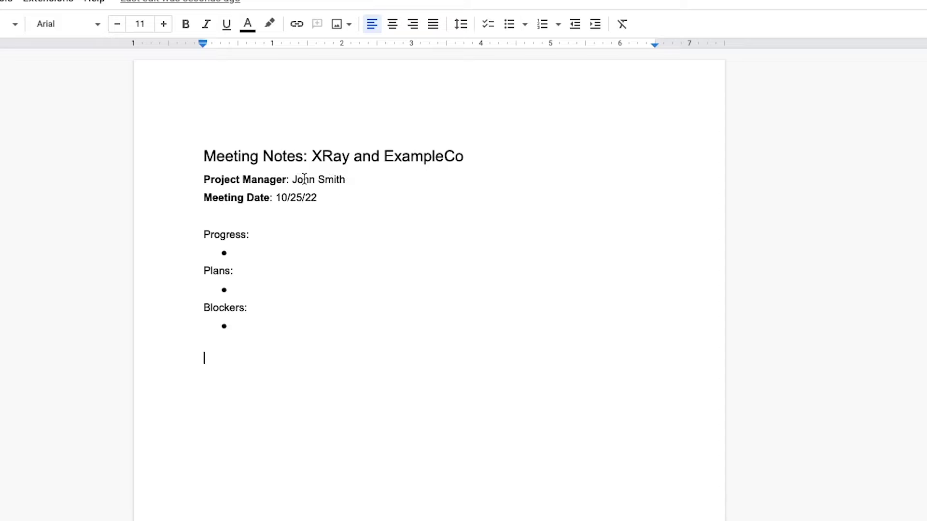
Replace the sample name John Smith with {{firstName}} {{lastName}}.
{"action": "double_click", "coordinate": [314, 180]}
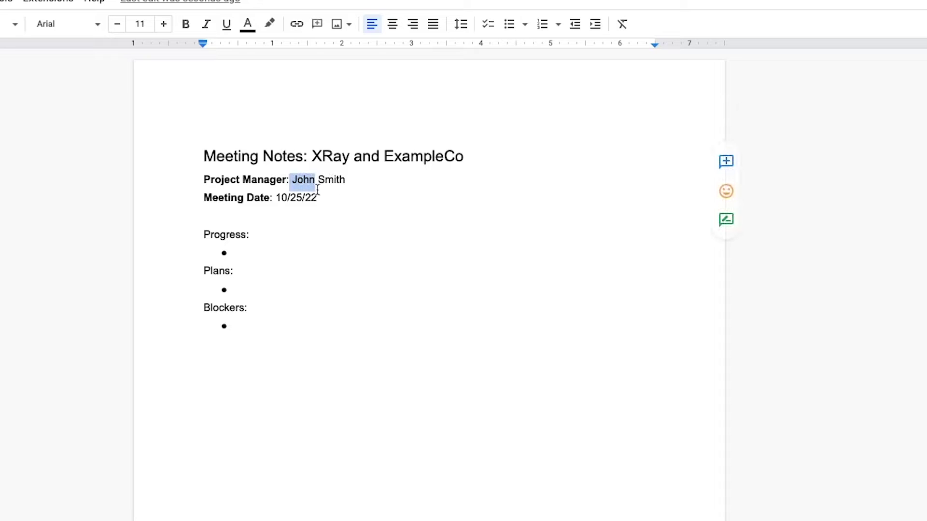
{"action": "key", "text": "BackSpace"}
{"action": "type", "text": "{{firstName"}
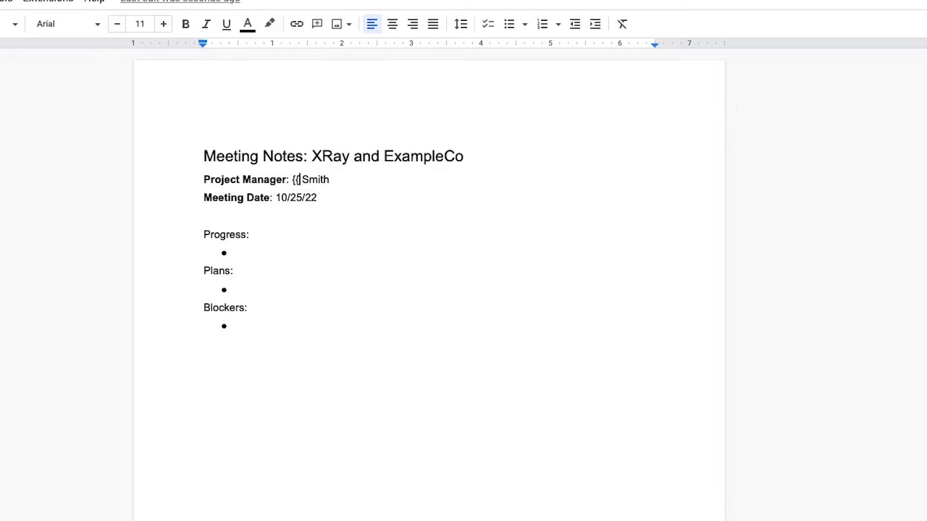
{"action": "type", "text": "}}"}
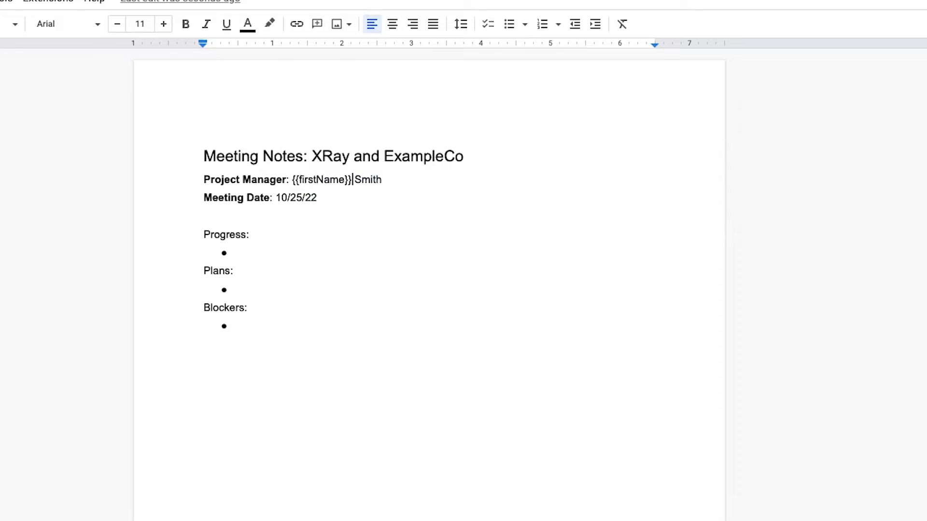
{"action": "left_click_drag", "start_coordinate": [384, 180], "coordinate": [352, 177]}
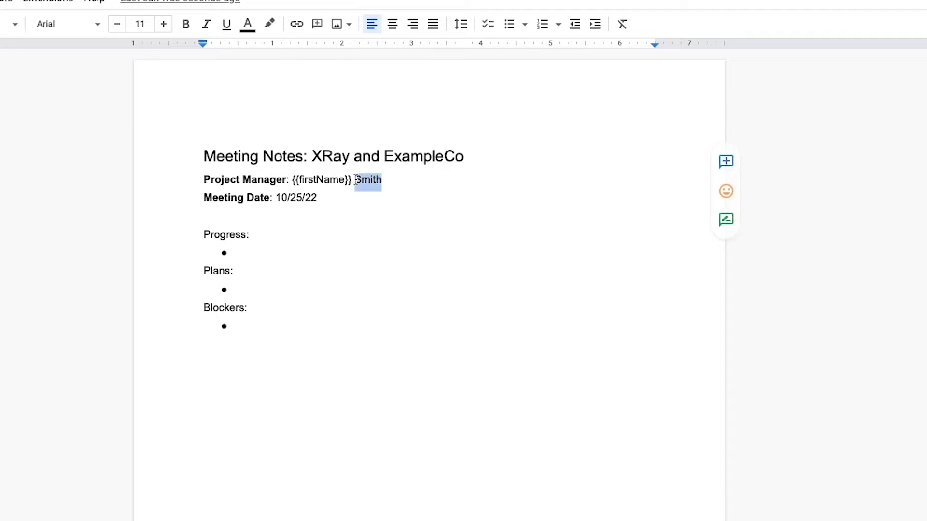
{"action": "type", "text": "{{lastName"}
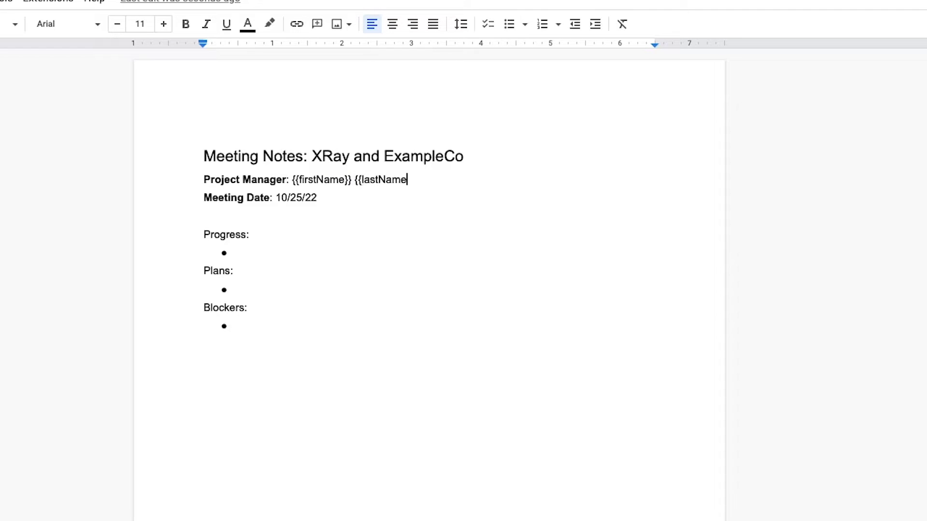
{"action": "type", "text": "}}"}
{"action": "left_click", "coordinate": [381, 179]}
{"action": "type", "text": "-"}
{"action": "key", "text": "BackSpace"}
{"action": "left_click", "coordinate": [403, 214]}
Replace the date 10/25/22 with {{meetingDate}} and ExampleCo in the title with {{clientName}}.
{"action": "left_click_drag", "start_coordinate": [318, 198], "coordinate": [276, 199]}
{"action": "type", "text": "{{meetingDate}}"}
{"action": "left_click_drag", "start_coordinate": [473, 155], "coordinate": [385, 158]}
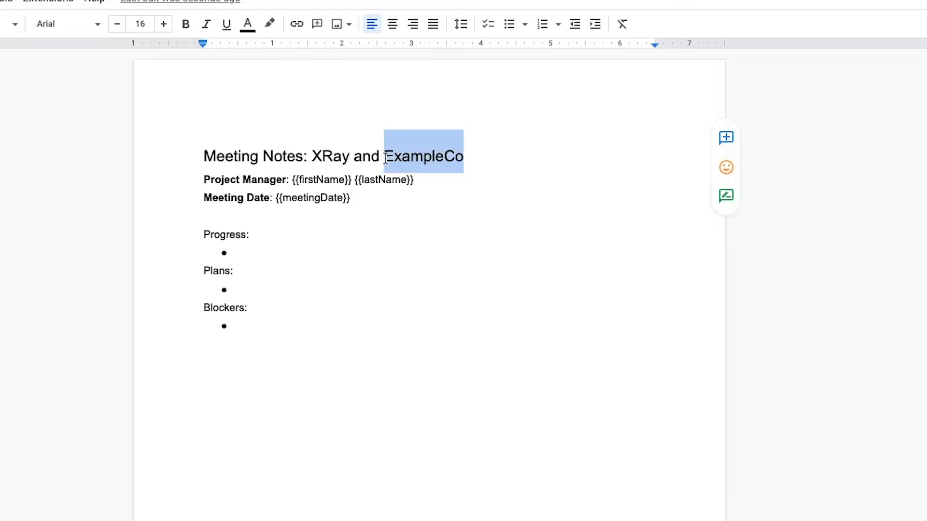
{"action": "type", "text": "{{clientName}}"}
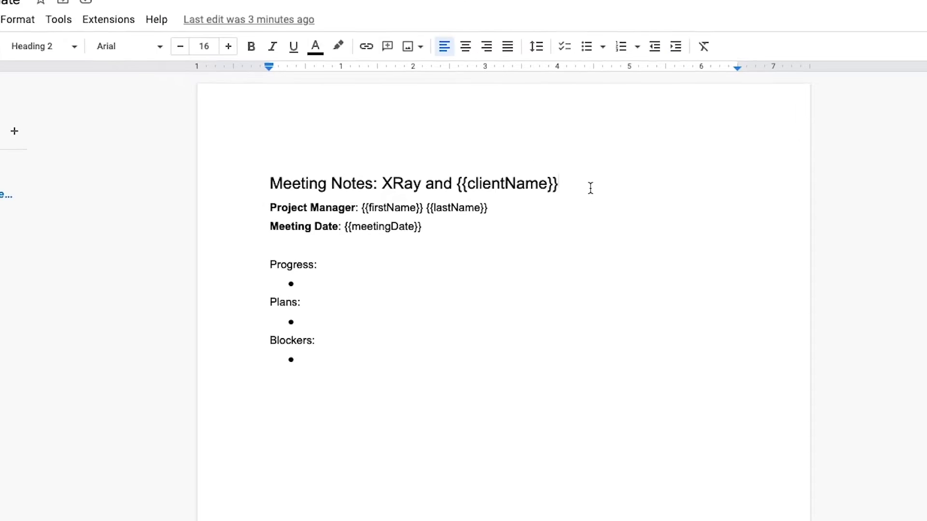
Select the template's document ID in the Google Docs web address.
{"action": "left_click", "coordinate": [414, 45]}
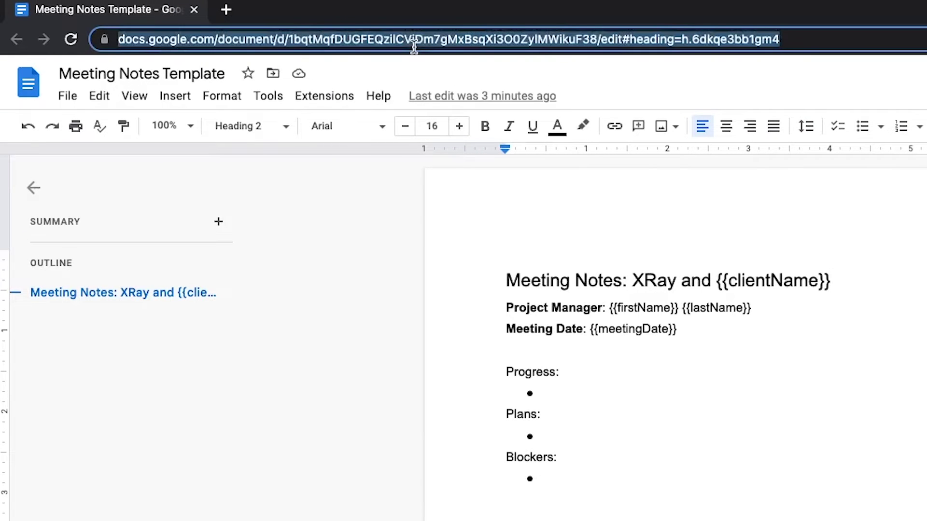
{"action": "left_click", "coordinate": [294, 38]}
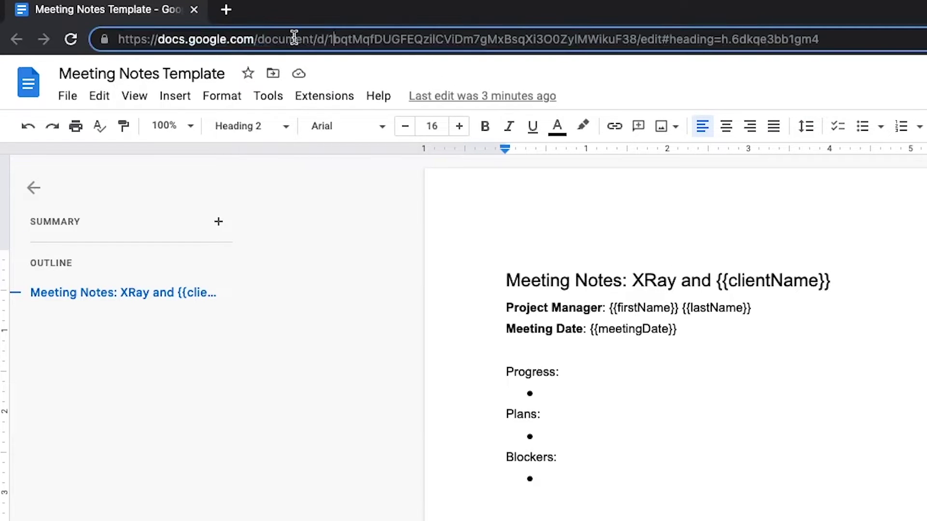
{"action": "left_click_drag", "start_coordinate": [329, 40], "coordinate": [636, 40]}
{"action": "key", "text": "ctrl+c"}
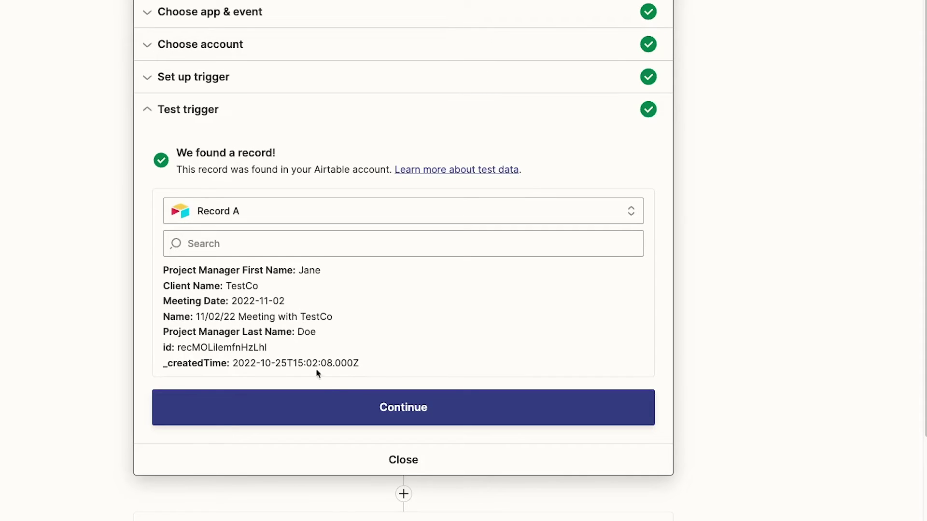
Add a Google Docs 'Create Document from Template' action using the connected account.
{"action": "left_click", "coordinate": [331, 400]}
{"action": "left_click", "coordinate": [345, 252]}
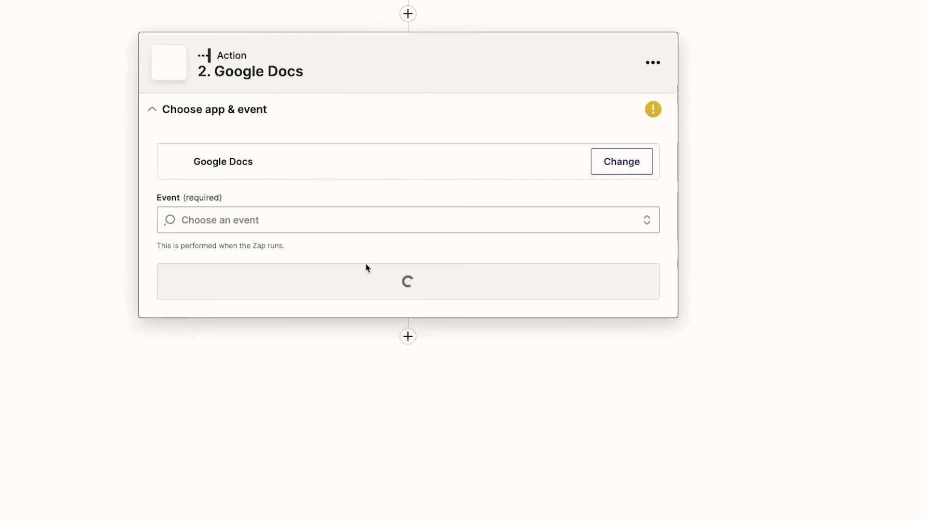
{"action": "left_click", "coordinate": [462, 231]}
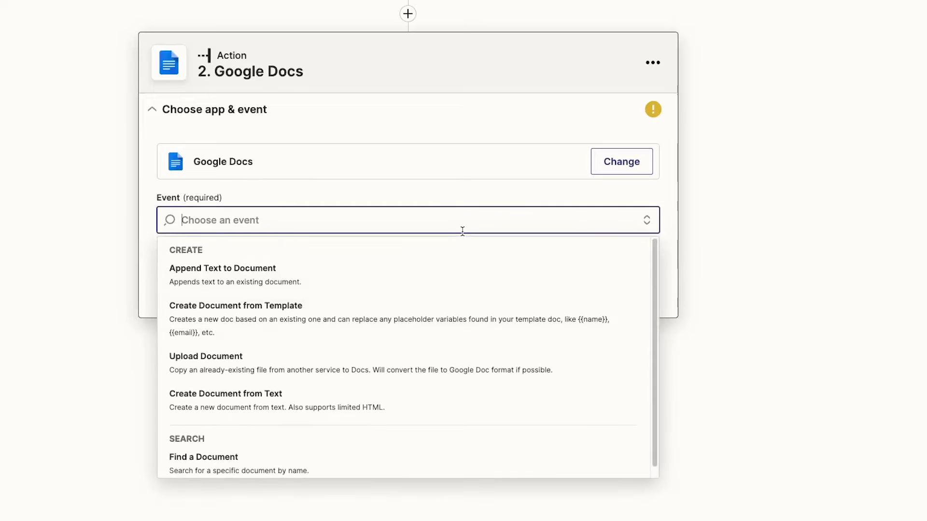
{"action": "left_click", "coordinate": [389, 320]}
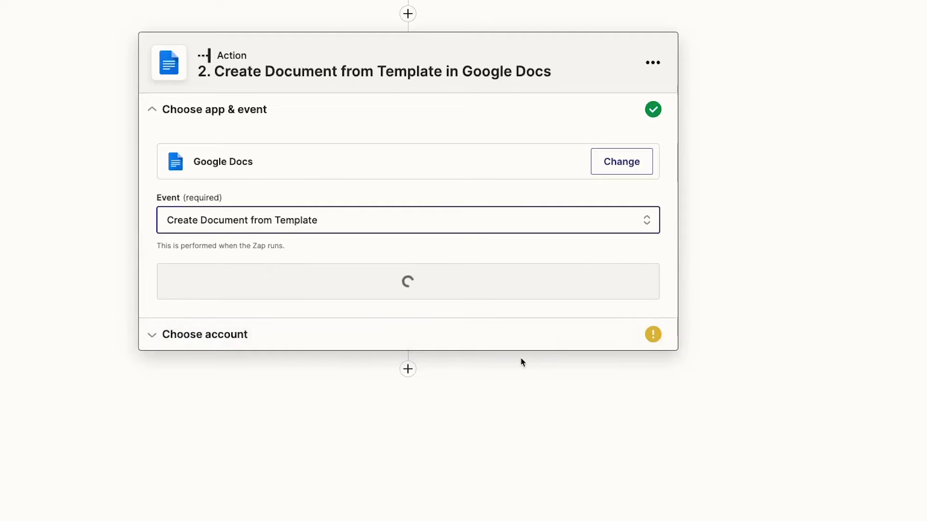
{"action": "left_click", "coordinate": [492, 287]}
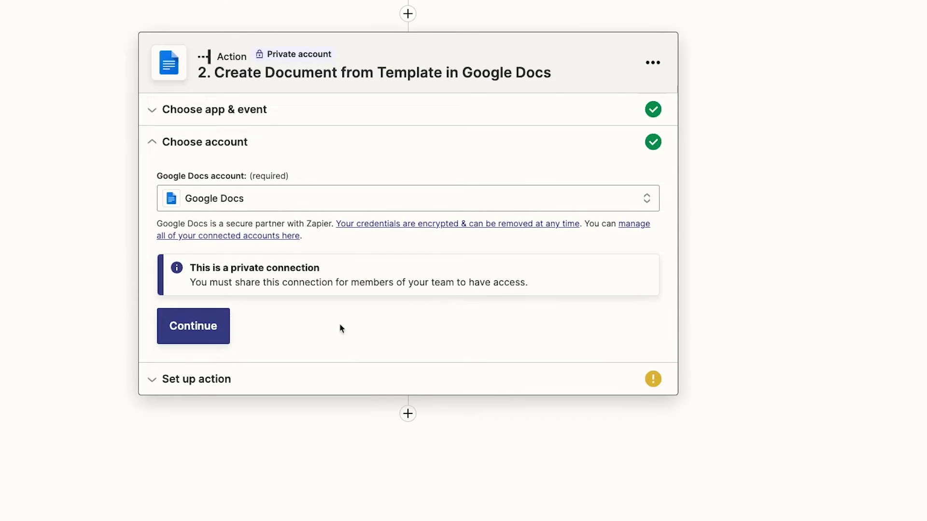
{"action": "left_click", "coordinate": [191, 333]}
Paste the template document ID and name new documents after the record's Name field.
{"action": "left_click", "coordinate": [323, 241]}
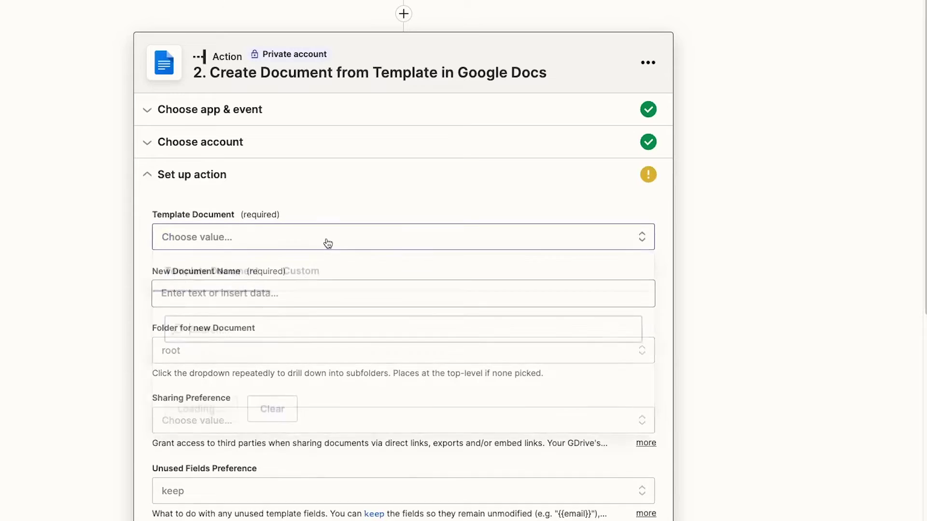
{"action": "left_click", "coordinate": [302, 276]}
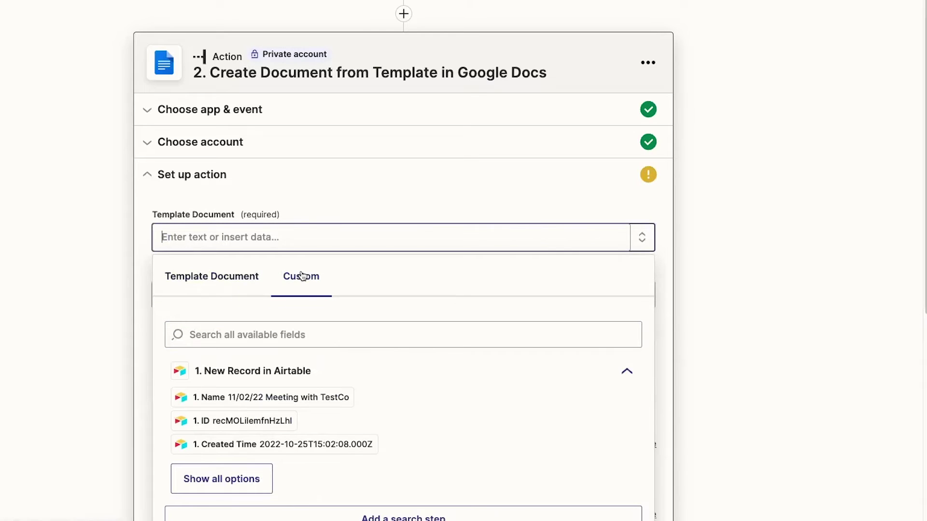
{"action": "key", "text": "ctrl+v"}
{"action": "left_click", "coordinate": [108, 252]}
{"action": "left_click", "coordinate": [217, 292]}
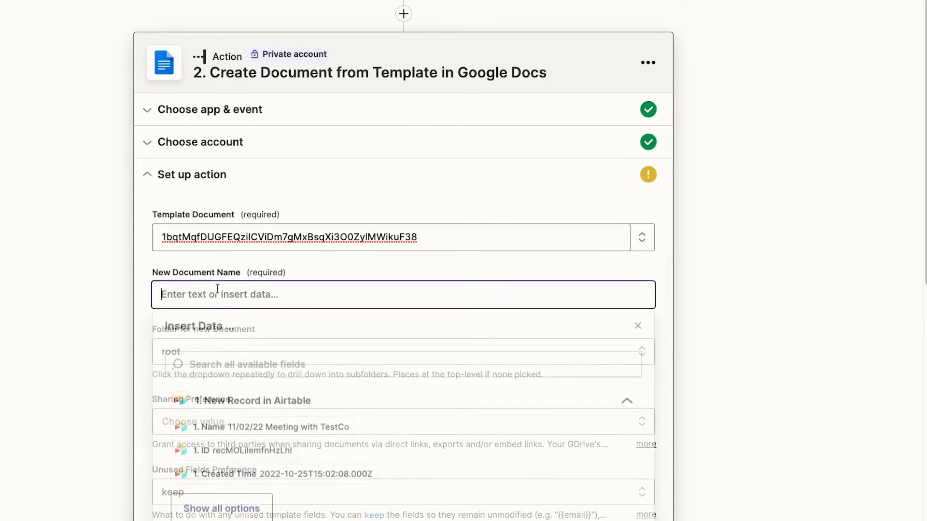
{"action": "left_click", "coordinate": [269, 430]}
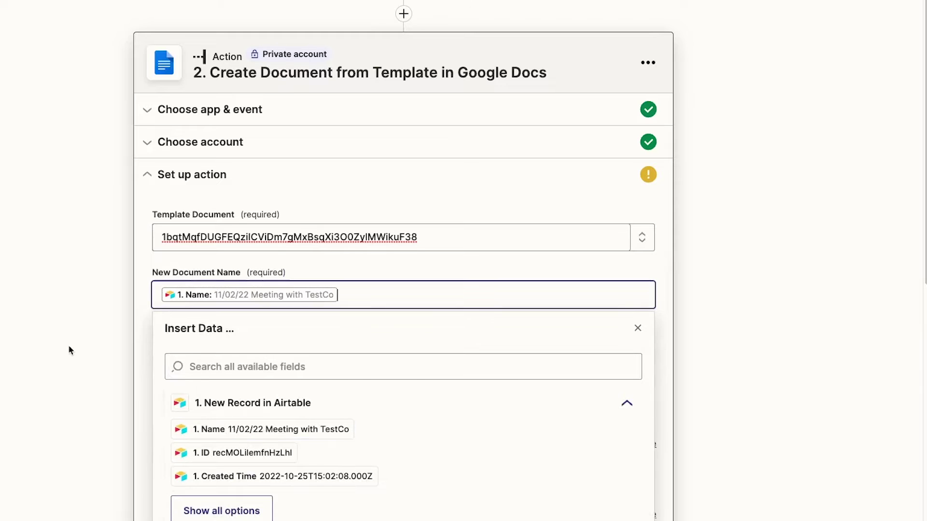
{"action": "left_click", "coordinate": [68, 345]}
Paste the destination folder ID as a custom folder value.
{"action": "left_click", "coordinate": [295, 352]}
{"action": "left_click", "coordinate": [312, 392]}
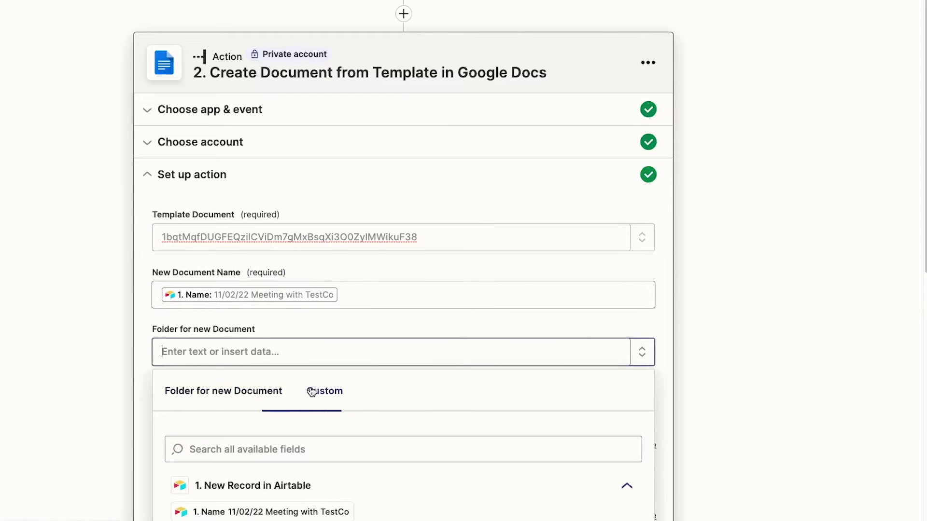
{"action": "left_click", "coordinate": [817, 309]}
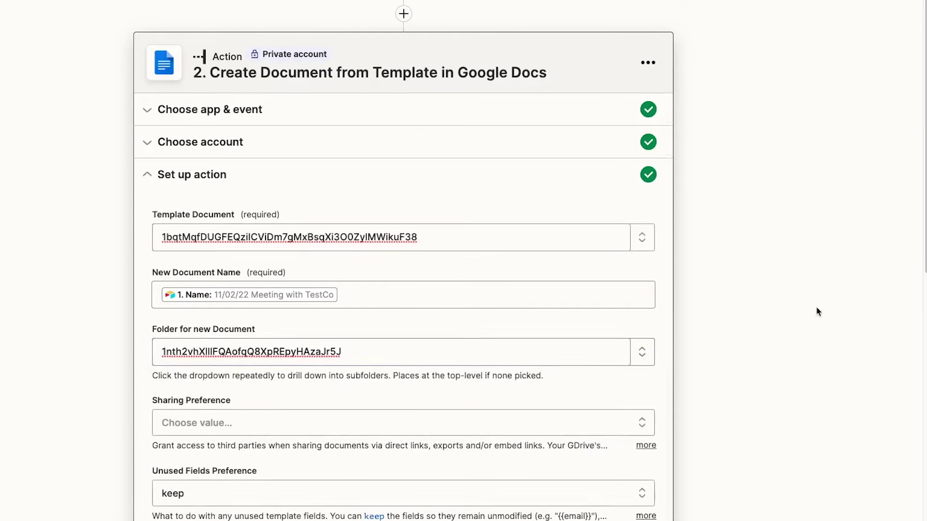
{"action": "scroll", "coordinate": [817, 309], "scroll_direction": "down", "scroll_amount": 4}
Map clientName to Client Name and firstName to Project Manager First Name.
{"action": "scroll", "coordinate": [817, 311], "scroll_direction": "down", "scroll_amount": 4}
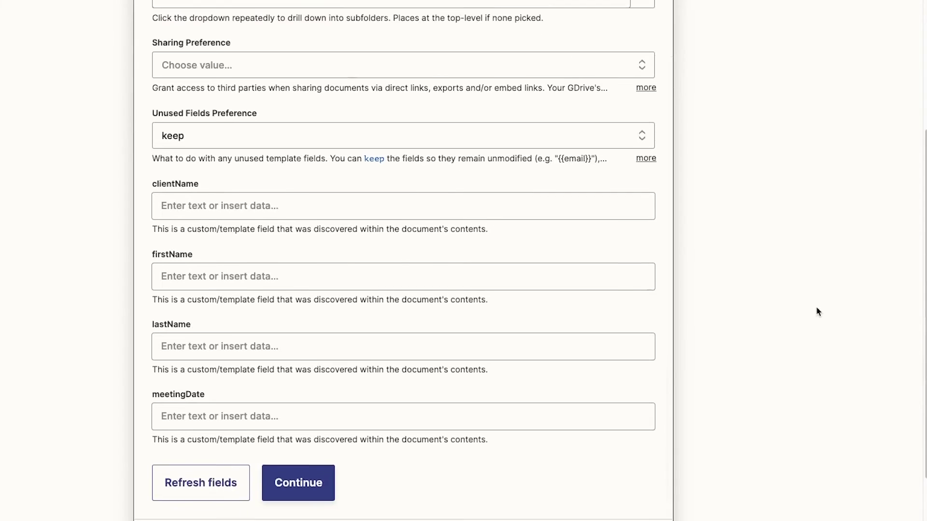
{"action": "left_click", "coordinate": [372, 209]}
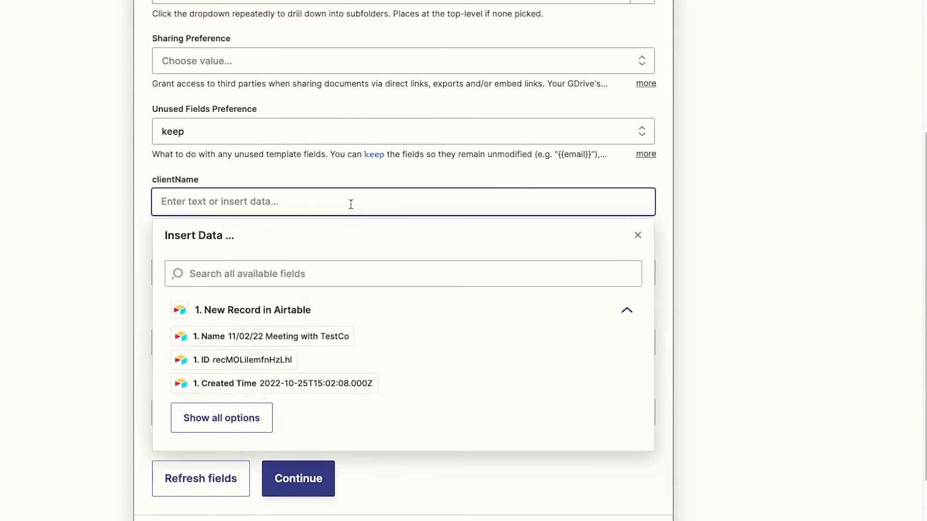
{"action": "left_click", "coordinate": [247, 418]}
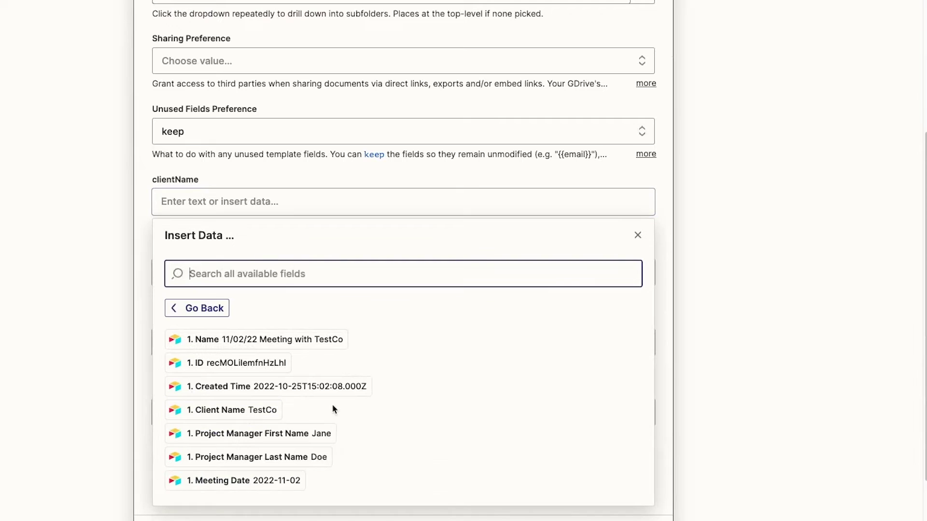
{"action": "left_click", "coordinate": [232, 410]}
{"action": "left_click", "coordinate": [38, 300]}
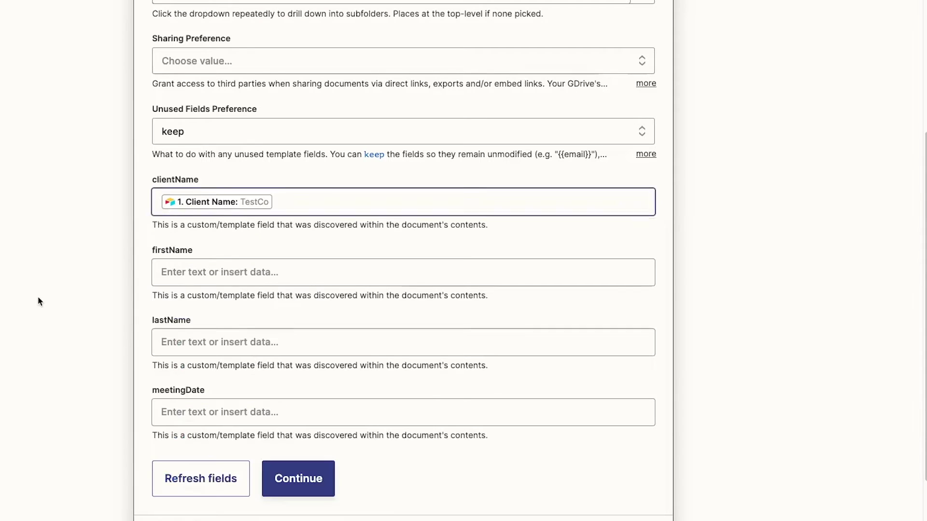
{"action": "left_click", "coordinate": [198, 273]}
{"action": "left_click", "coordinate": [241, 492]}
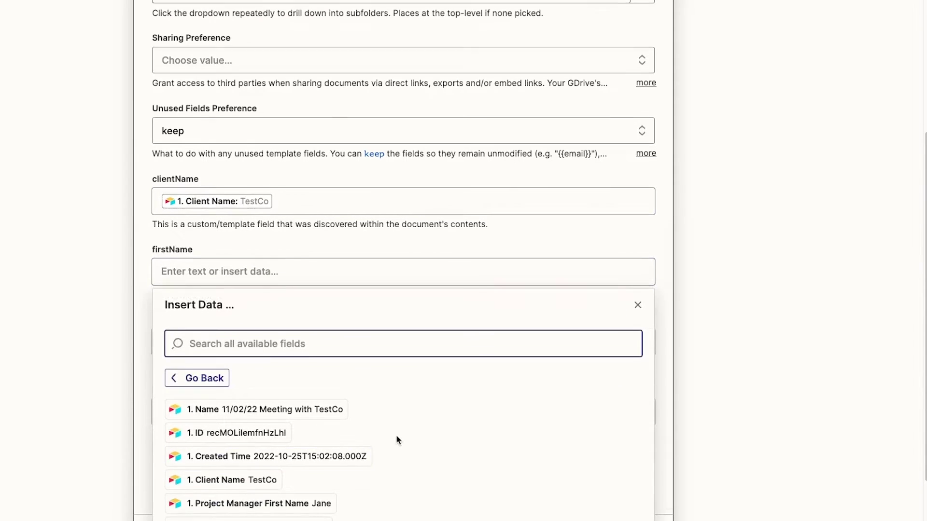
{"action": "left_click", "coordinate": [329, 417]}
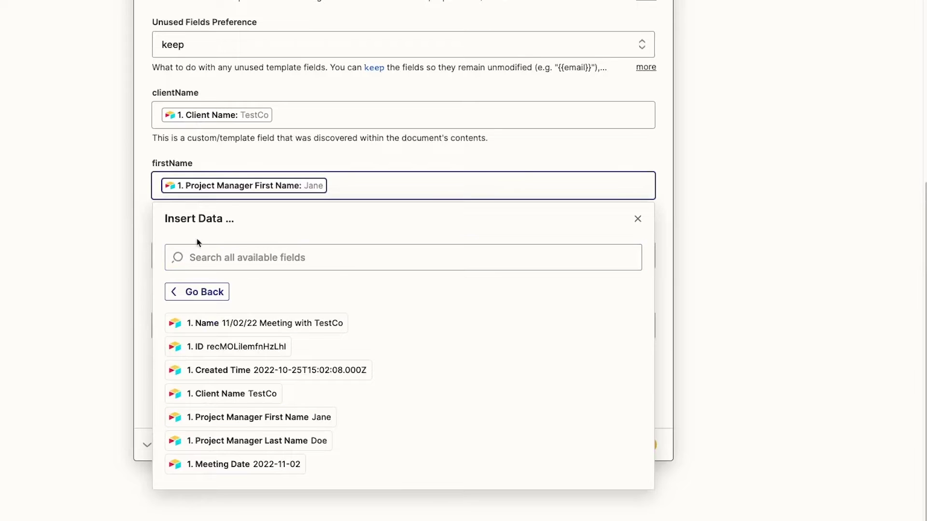
{"action": "left_click", "coordinate": [119, 233]}
Map lastName to Project Manager Last Name and meetingDate to Meeting Date.
{"action": "left_click", "coordinate": [219, 256]}
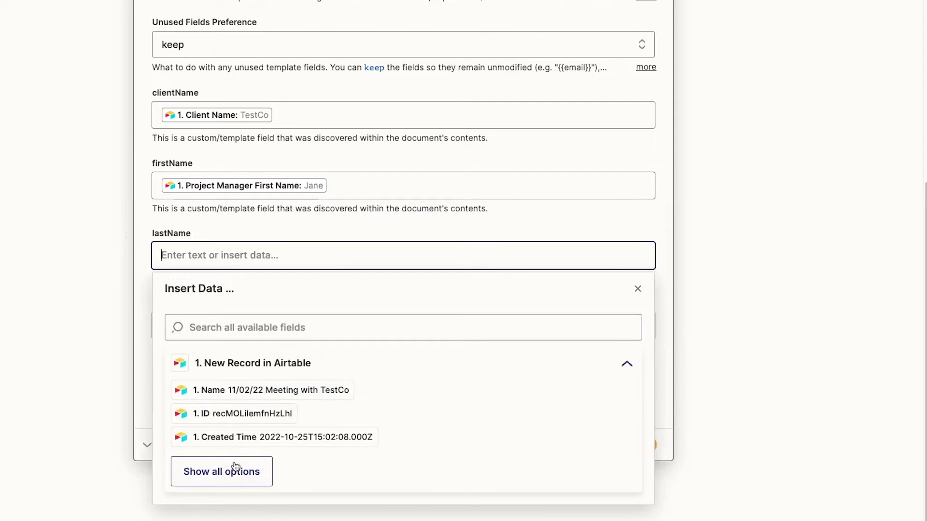
{"action": "left_click", "coordinate": [242, 471]}
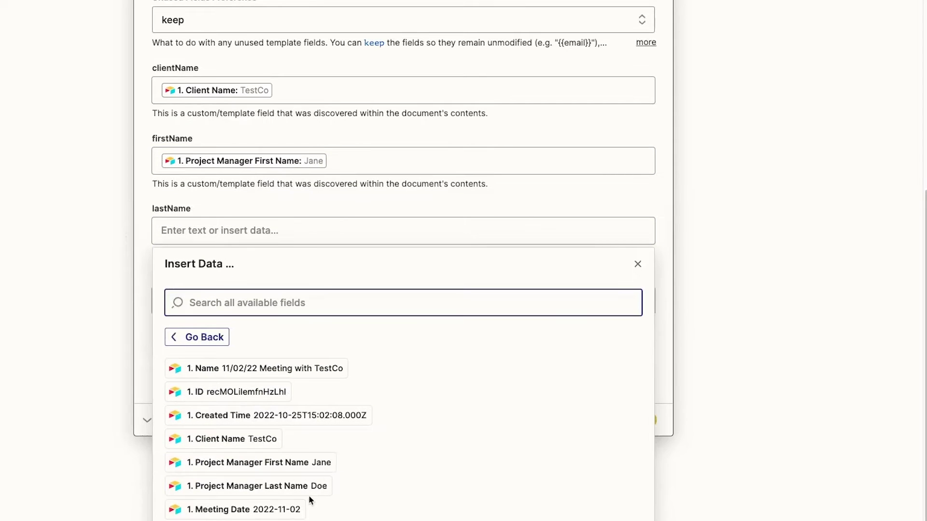
{"action": "left_click", "coordinate": [309, 497]}
{"action": "left_click", "coordinate": [307, 495]}
{"action": "left_click", "coordinate": [71, 336]}
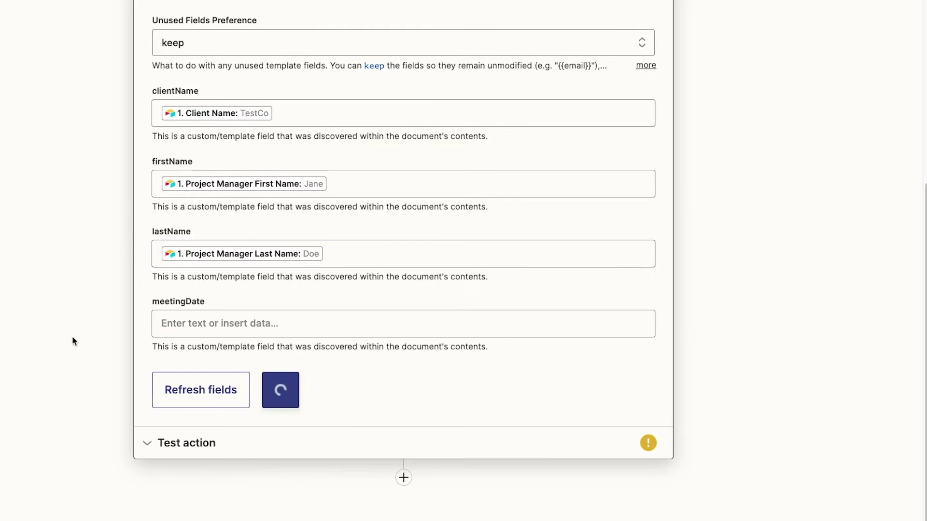
{"action": "left_click", "coordinate": [176, 319]}
{"action": "left_click", "coordinate": [244, 497]}
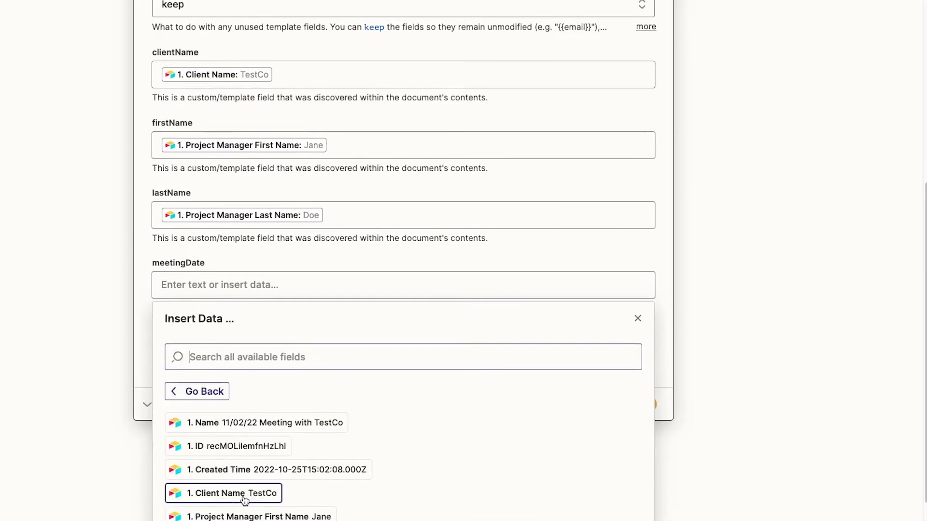
{"action": "scroll", "coordinate": [302, 491], "scroll_direction": "down", "scroll_amount": 1}
{"action": "left_click", "coordinate": [289, 507]}
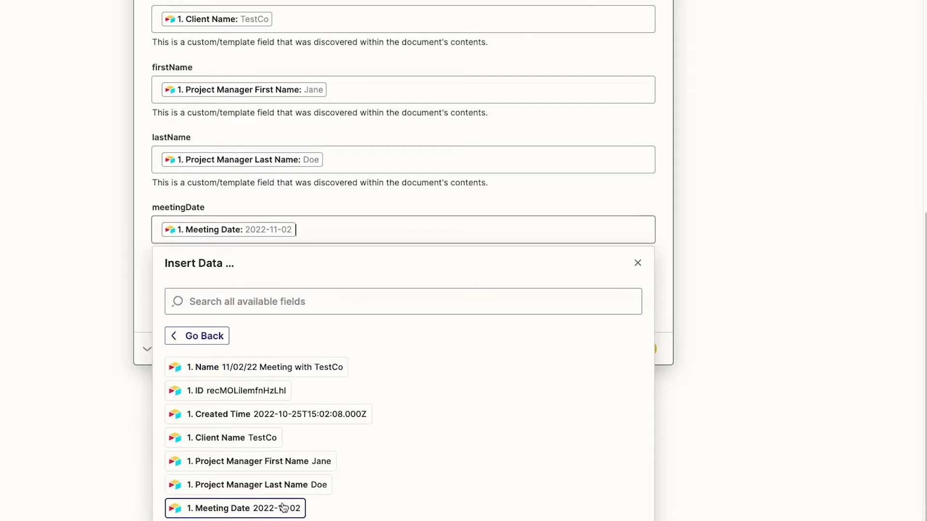
{"action": "left_click", "coordinate": [88, 333]}
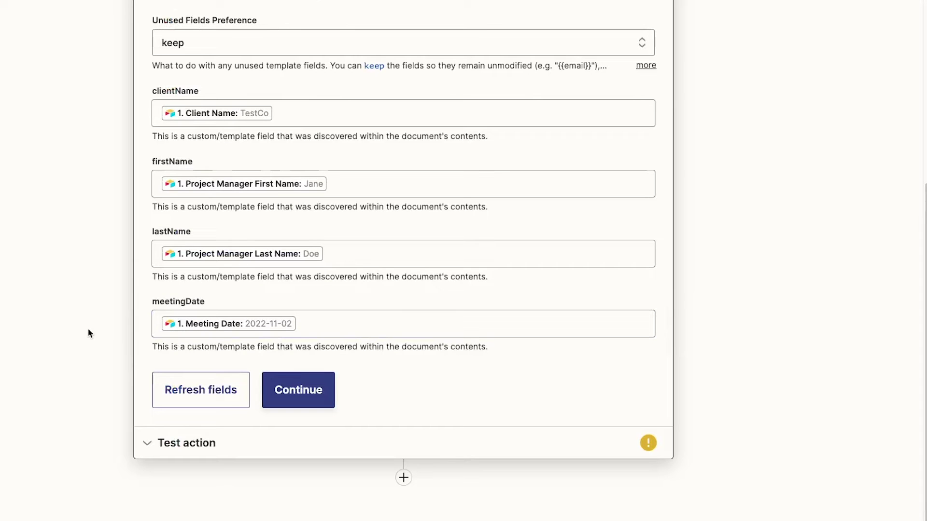
{"action": "left_click", "coordinate": [287, 382]}
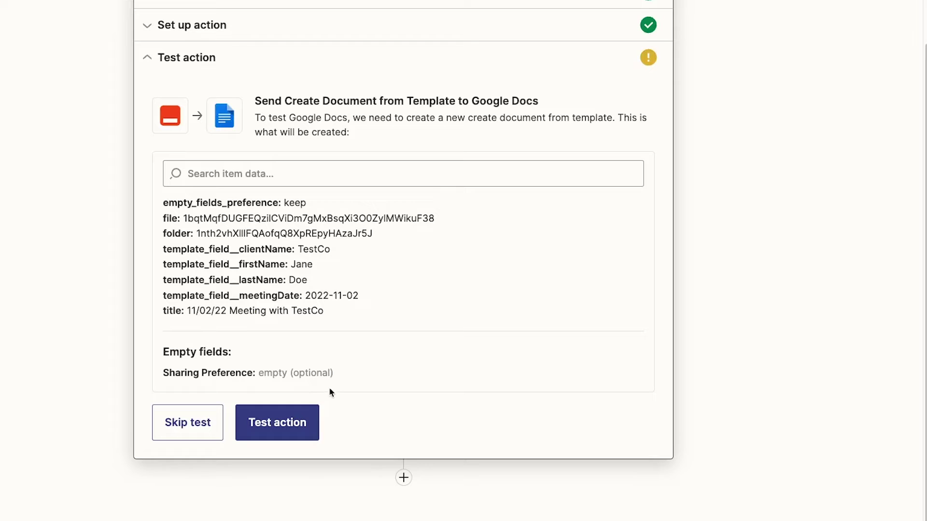
Test the action to create the document, then search 'alternat' and select the alternateLink URL.
{"action": "left_click", "coordinate": [304, 424]}
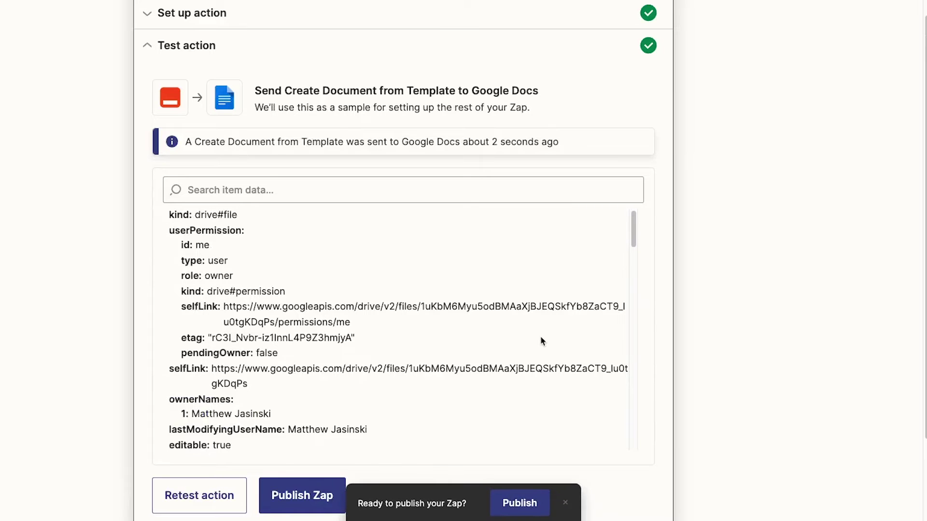
{"action": "scroll", "coordinate": [541, 337], "scroll_direction": "down", "scroll_amount": 1}
{"action": "scroll", "coordinate": [540, 336], "scroll_direction": "up", "scroll_amount": 3}
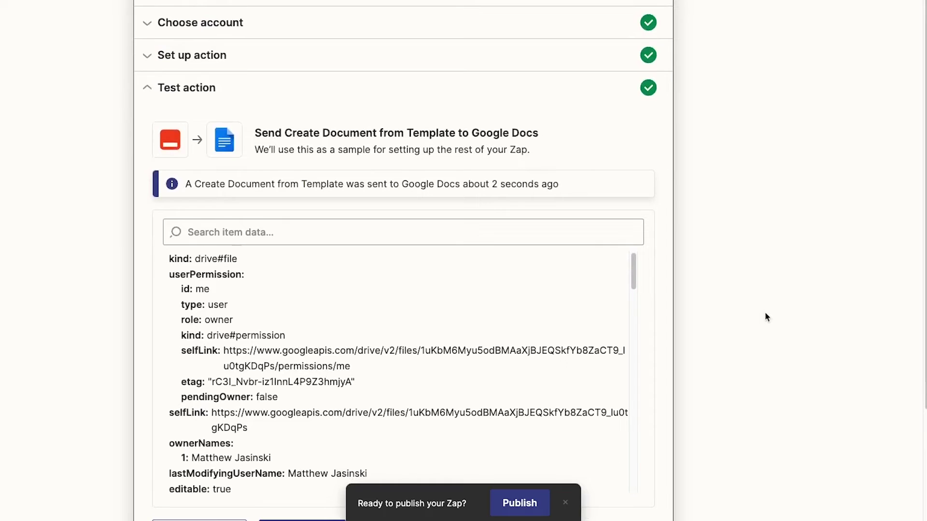
{"action": "left_click", "coordinate": [424, 235]}
{"action": "type", "text": "alt"}
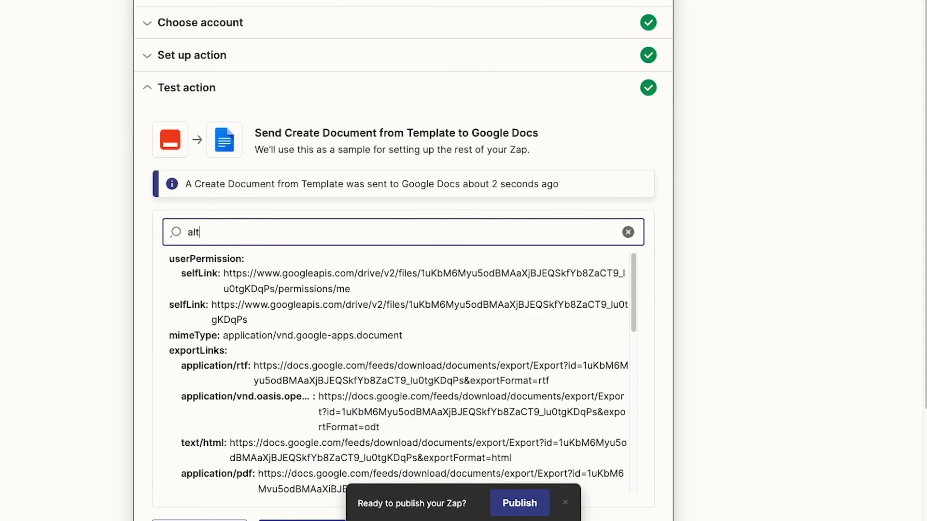
{"action": "type", "text": "ernate"}
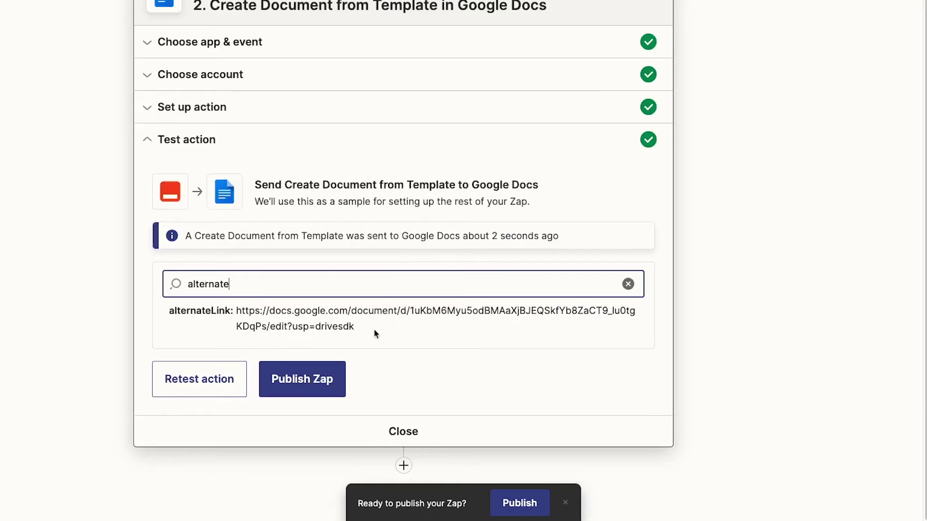
{"action": "left_click_drag", "start_coordinate": [374, 329], "coordinate": [239, 309]}
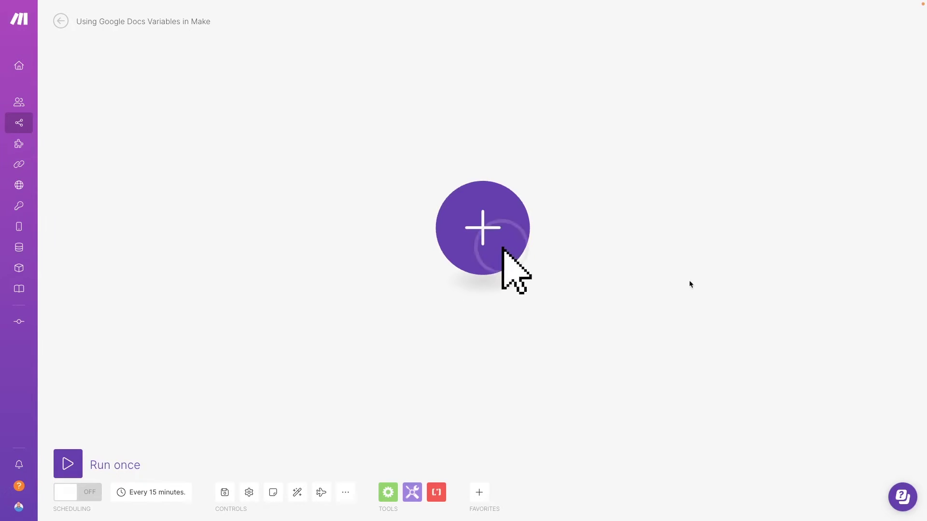
Add an Airtable Watch Records trigger on the XR • Tutorial Database base.
{"action": "left_click", "coordinate": [508, 239]}
{"action": "type", "text": "airtable"}
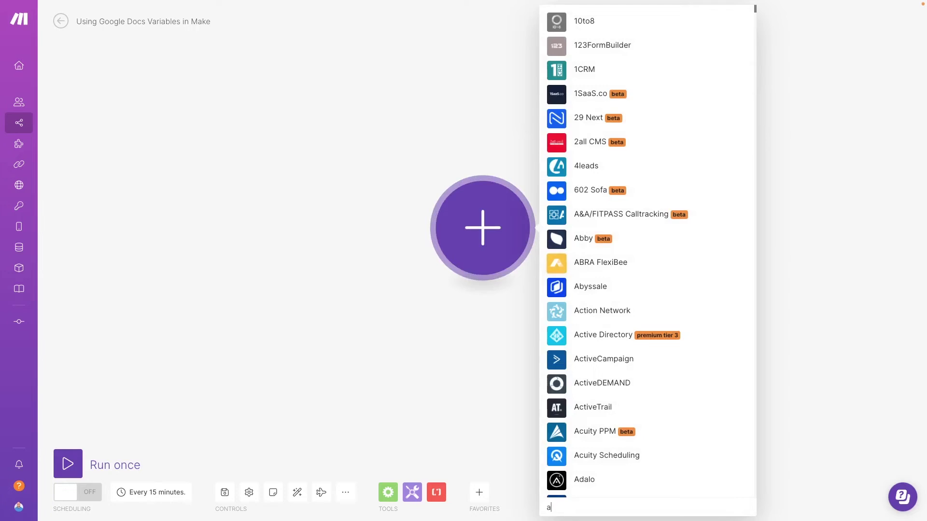
{"action": "left_click", "coordinate": [584, 221]}
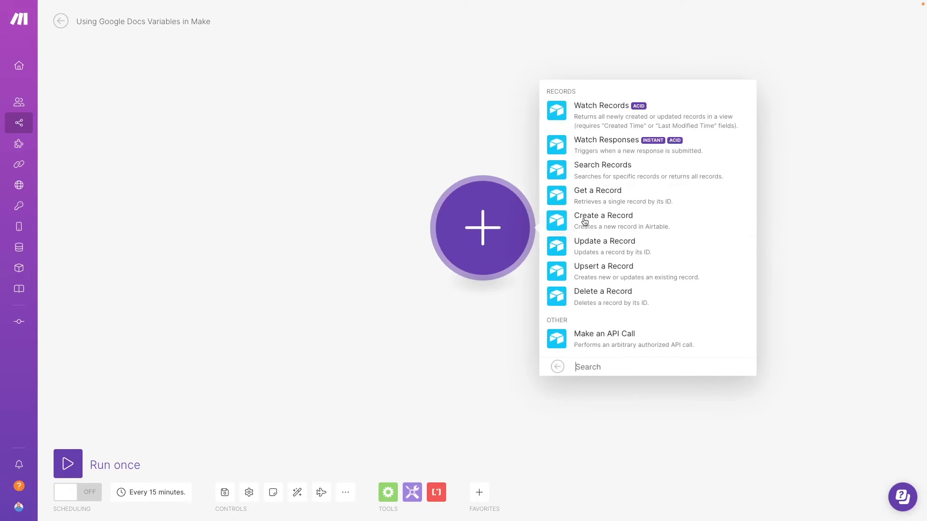
{"action": "left_click", "coordinate": [603, 111]}
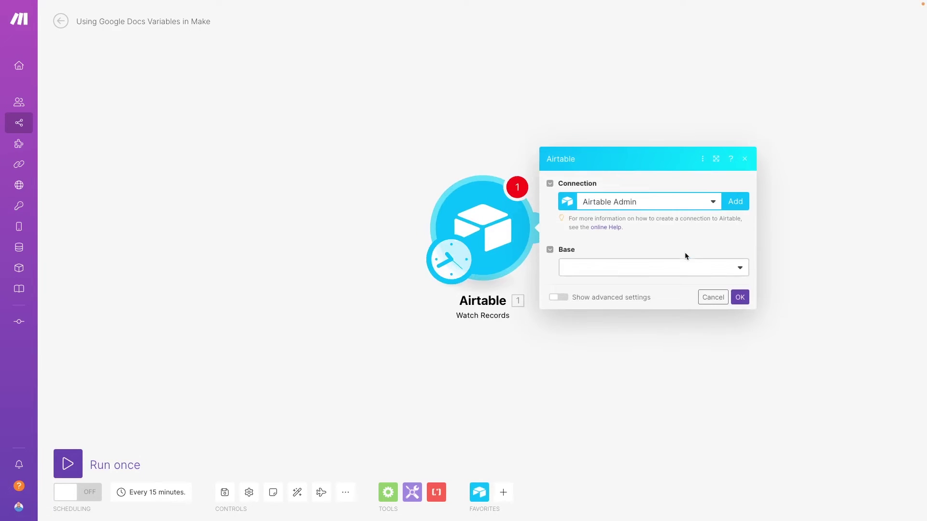
{"action": "left_click", "coordinate": [680, 267]}
{"action": "type", "text": "tutorial"}
{"action": "left_click", "coordinate": [664, 301]}
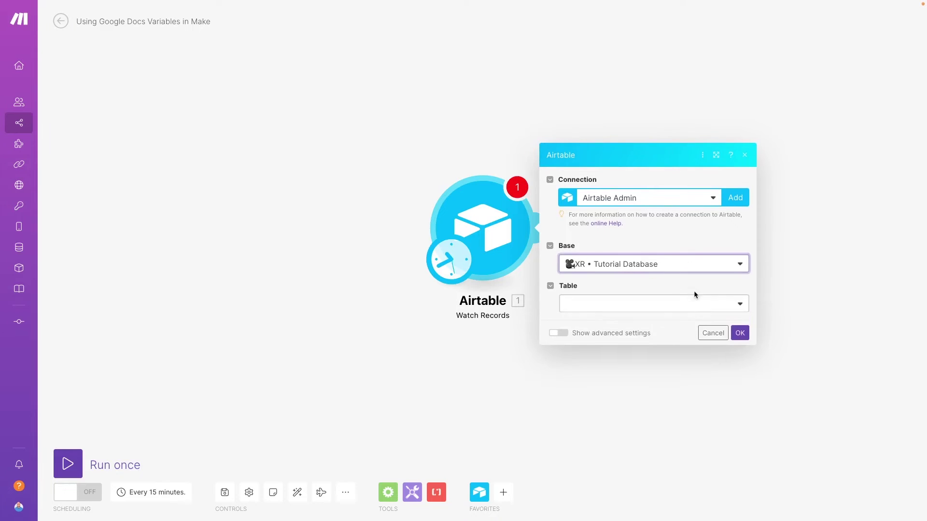
Watch the Variables in Google Docs table by Created, labelled by Name, and save.
{"action": "left_click", "coordinate": [694, 299]}
{"action": "scroll", "coordinate": [658, 419], "scroll_direction": "down", "scroll_amount": 5}
{"action": "left_click", "coordinate": [637, 503]}
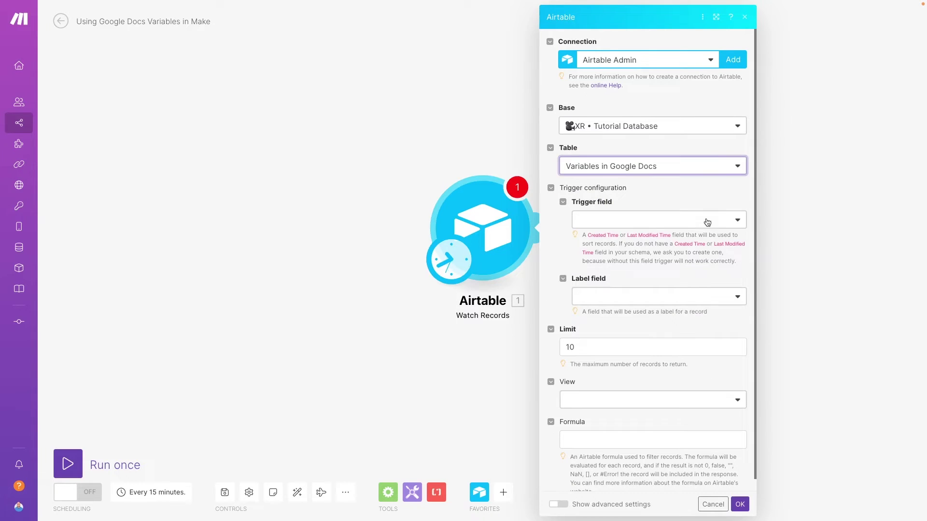
{"action": "left_click", "coordinate": [705, 219]}
{"action": "left_click", "coordinate": [667, 254]}
{"action": "left_click", "coordinate": [695, 292]}
{"action": "left_click", "coordinate": [697, 308]}
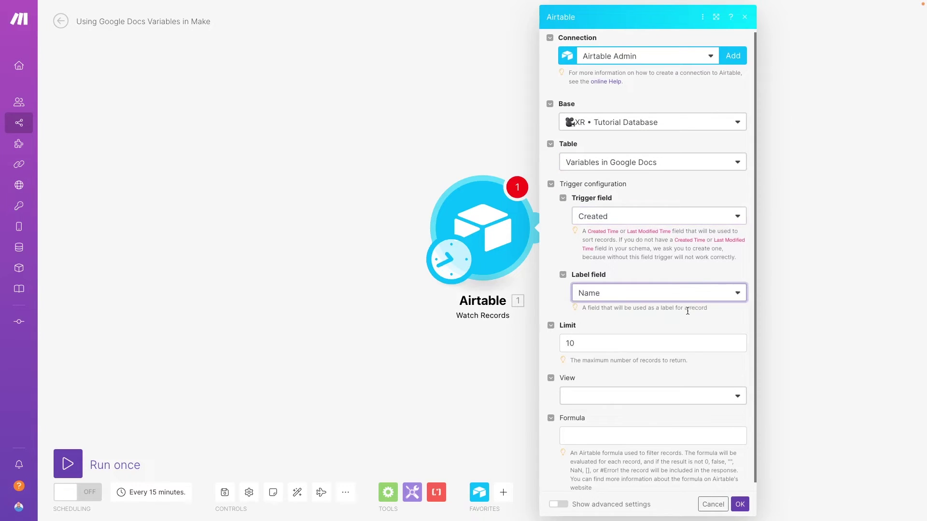
{"action": "left_click", "coordinate": [739, 503]}
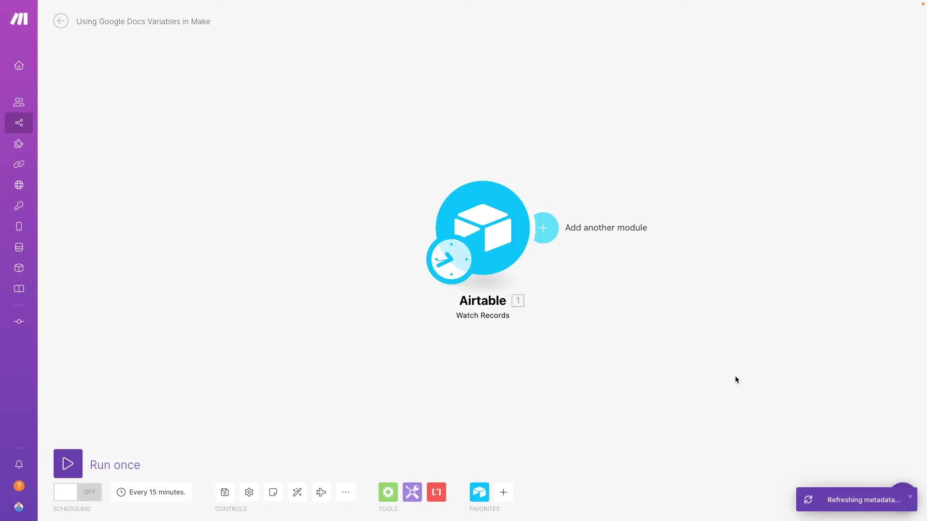
Run the scenario once and inspect the records the trigger returns.
{"action": "right_click", "coordinate": [485, 225]}
{"action": "left_click", "coordinate": [531, 253]}
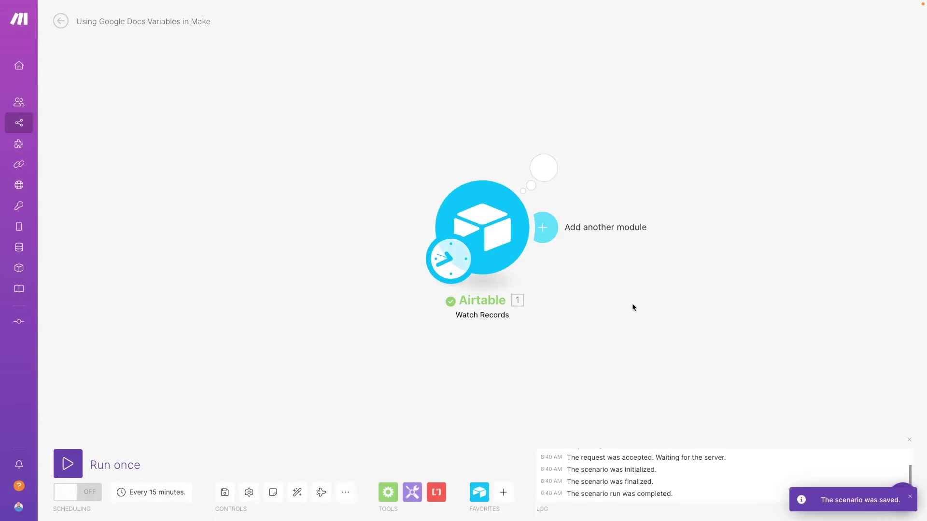
{"action": "left_click", "coordinate": [548, 184]}
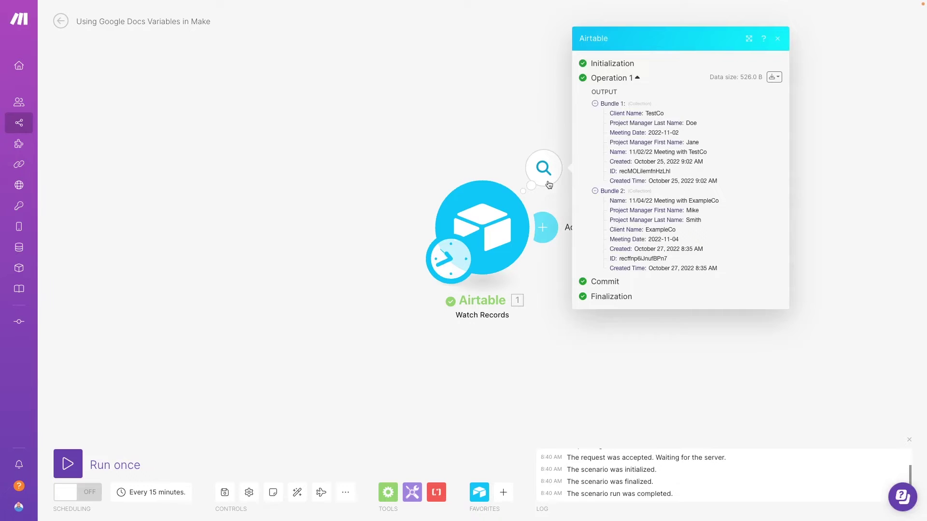
{"action": "left_click", "coordinate": [570, 251]}
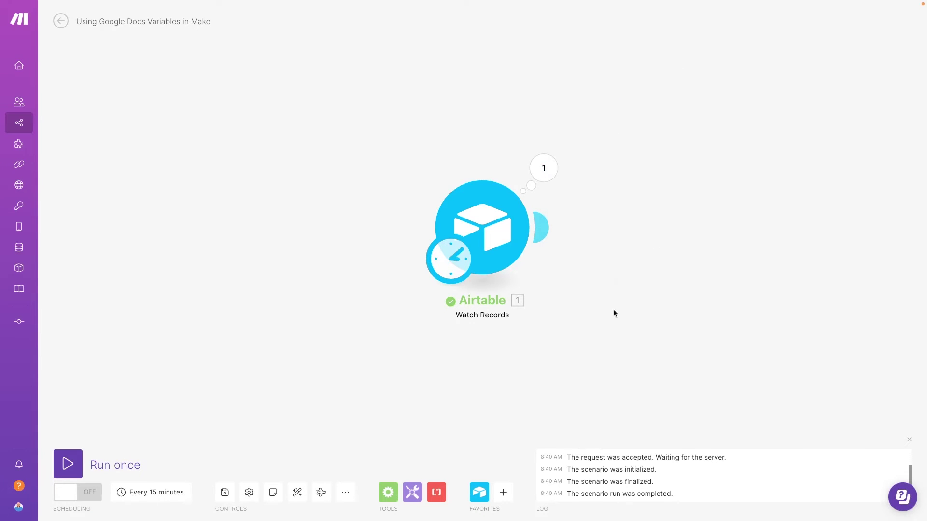
Add a Google Docs 'Create a Document from a Template' module after the Airtable trigger.
{"action": "left_click", "coordinate": [540, 227]}
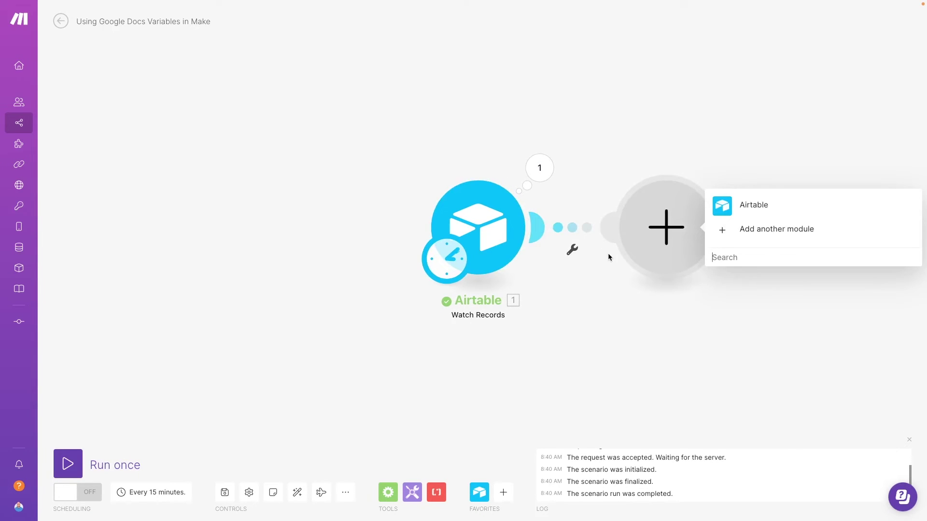
{"action": "type", "text": "google docs"}
{"action": "left_click", "coordinate": [768, 216]}
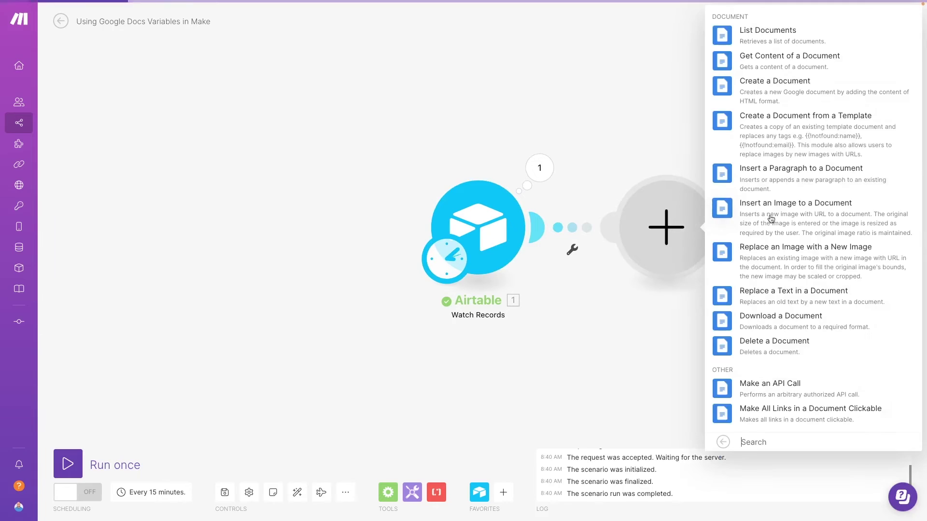
{"action": "left_click", "coordinate": [793, 138]}
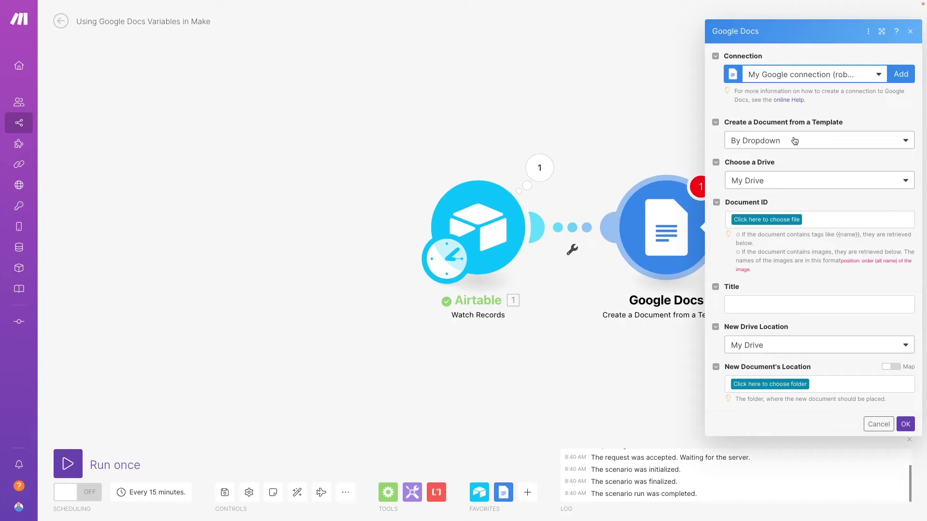
Set the template choice to By Mapping and paste the template's document ID.
{"action": "left_click", "coordinate": [813, 141]}
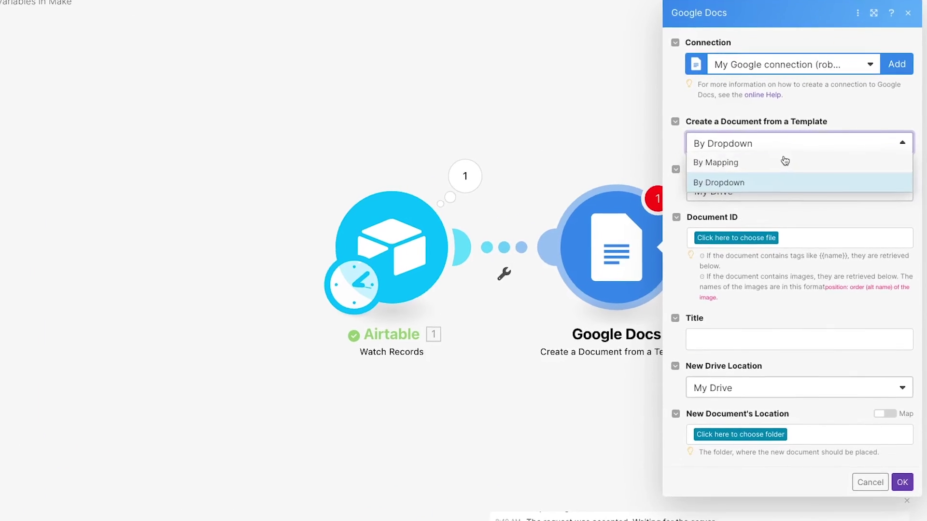
{"action": "left_click", "coordinate": [803, 156]}
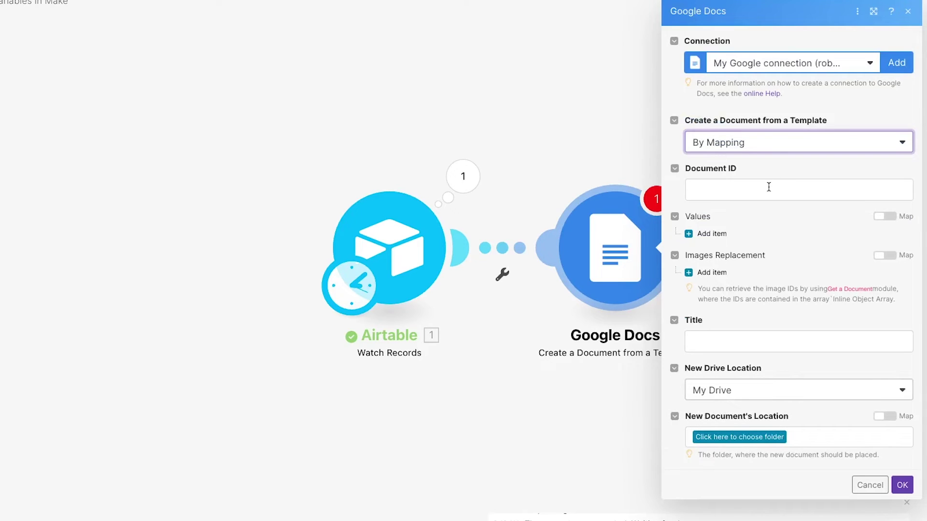
{"action": "left_click", "coordinate": [769, 186]}
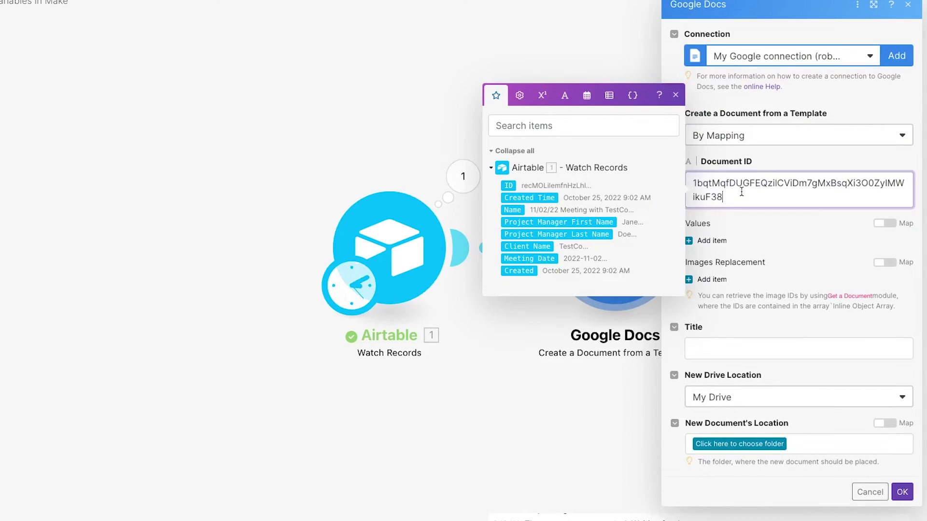
{"action": "left_click", "coordinate": [746, 233]}
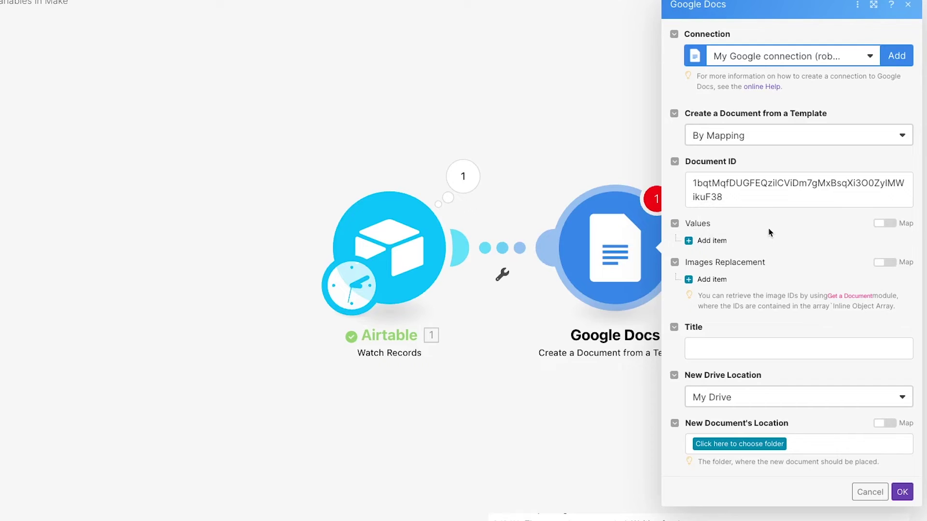
Add value pairs mapping clientName to Client Name and 'firstMame' to Project Manager First Name.
{"action": "left_click", "coordinate": [709, 241]}
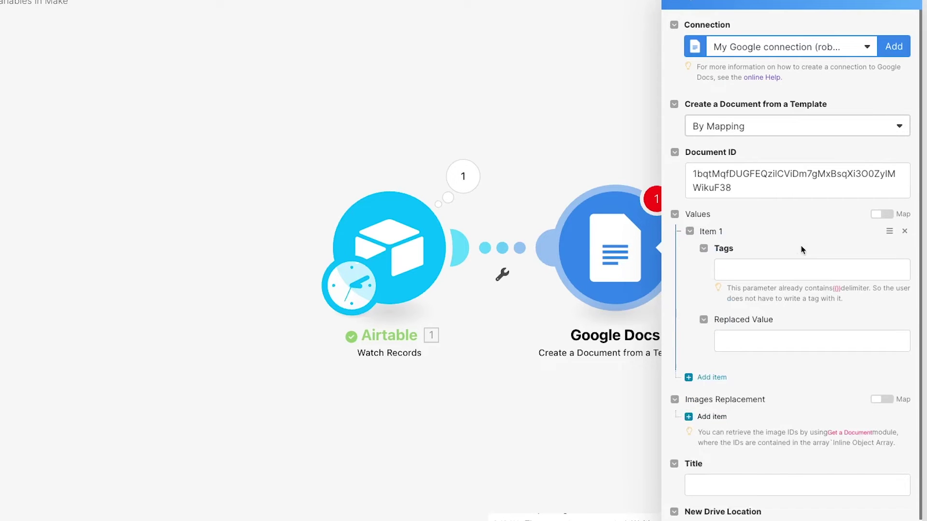
{"action": "left_click", "coordinate": [772, 267]}
{"action": "type", "text": "client"}
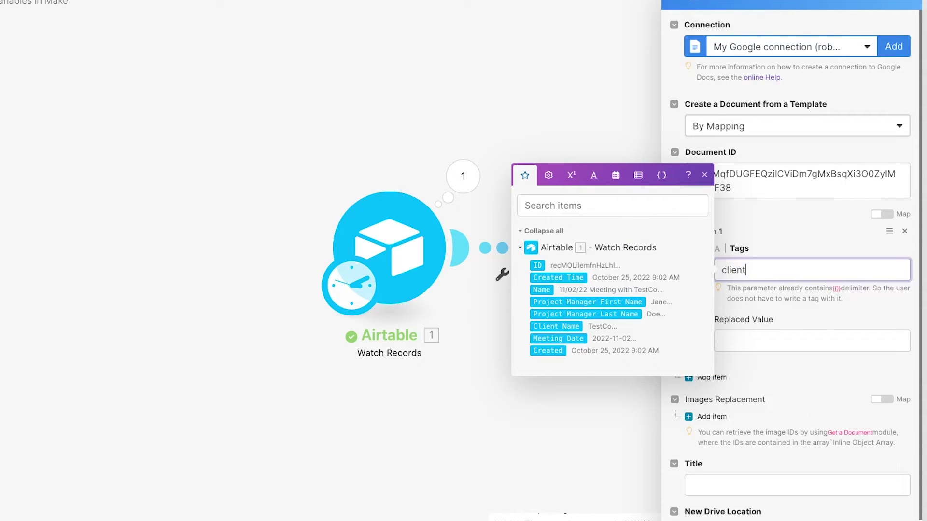
{"action": "type", "text": "Name"}
{"action": "left_click", "coordinate": [772, 338]}
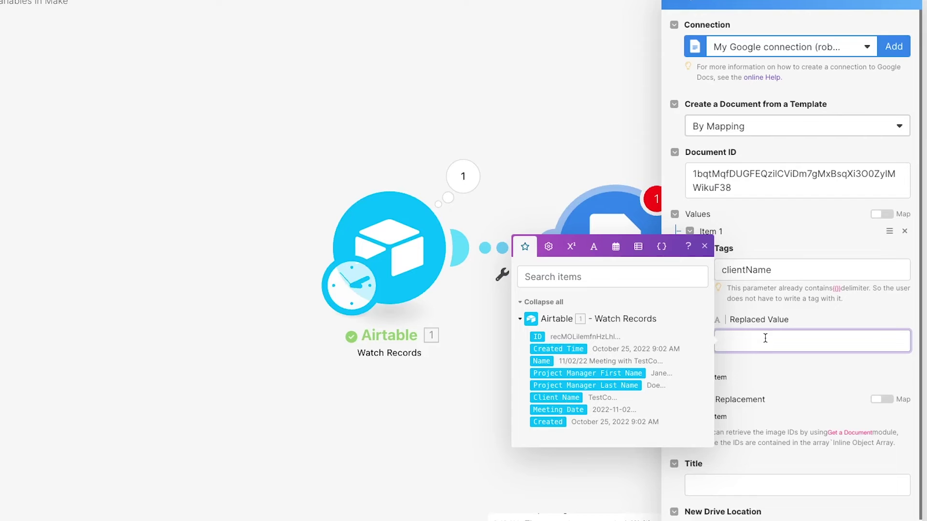
{"action": "left_click", "coordinate": [556, 398]}
{"action": "left_click", "coordinate": [703, 377]}
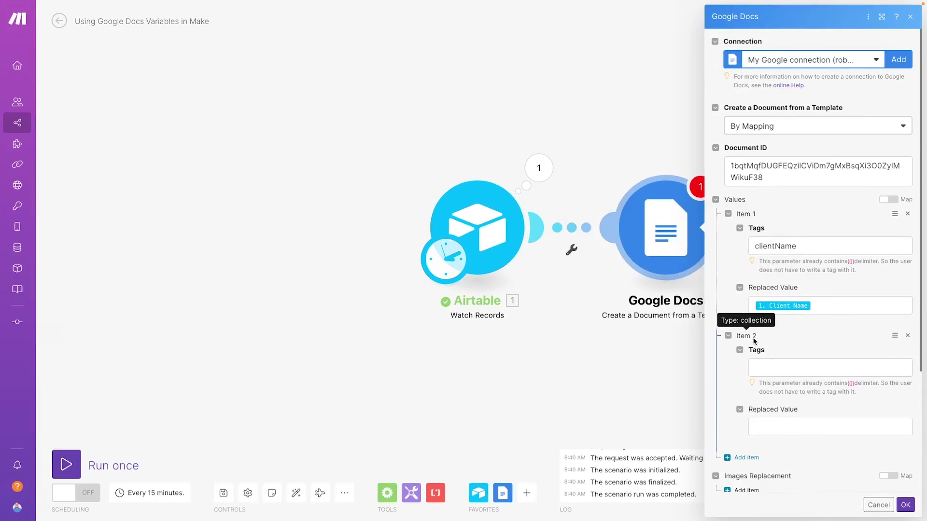
{"action": "left_click", "coordinate": [773, 364]}
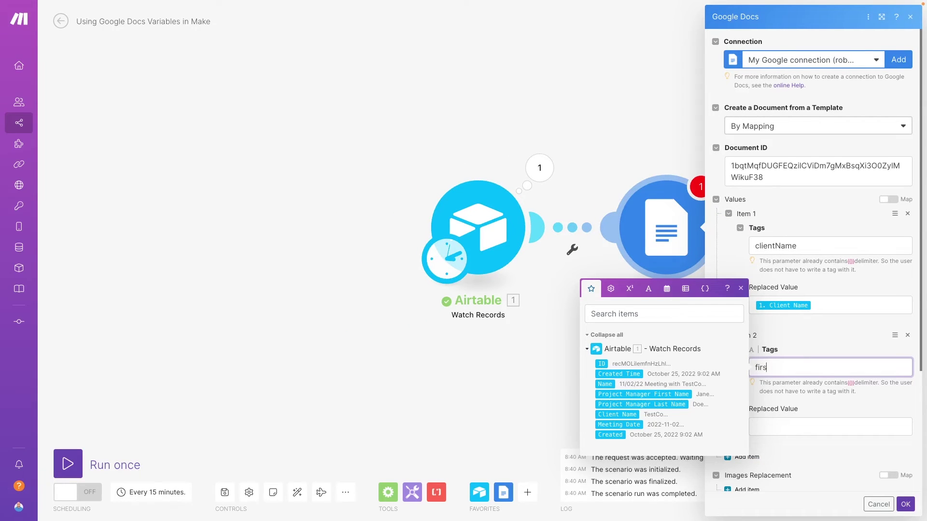
{"action": "type", "text": "firstMame"}
{"action": "key", "text": "Tab"}
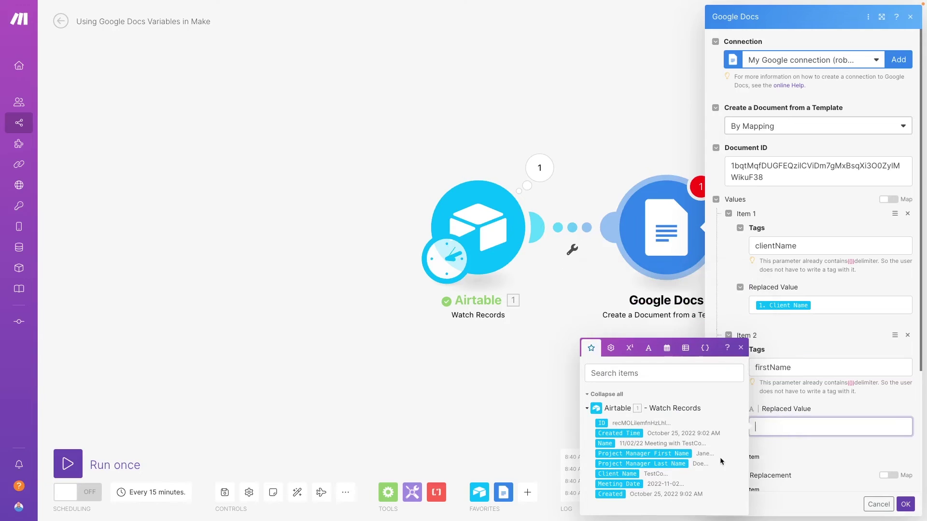
{"action": "left_click", "coordinate": [685, 453]}
{"action": "scroll", "coordinate": [833, 394], "scroll_direction": "down", "scroll_amount": 1}
Add value pairs mapping lastName to Project Manager Last Name and meetingDate to Meeting Date.
{"action": "left_click", "coordinate": [744, 394]}
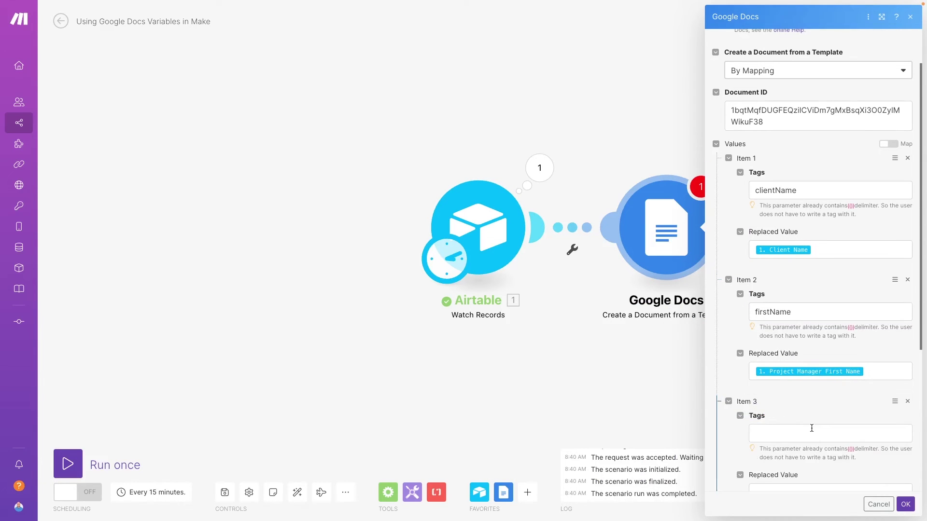
{"action": "left_click", "coordinate": [811, 428]}
{"action": "type", "text": "lastName"}
{"action": "key", "text": "Tab"}
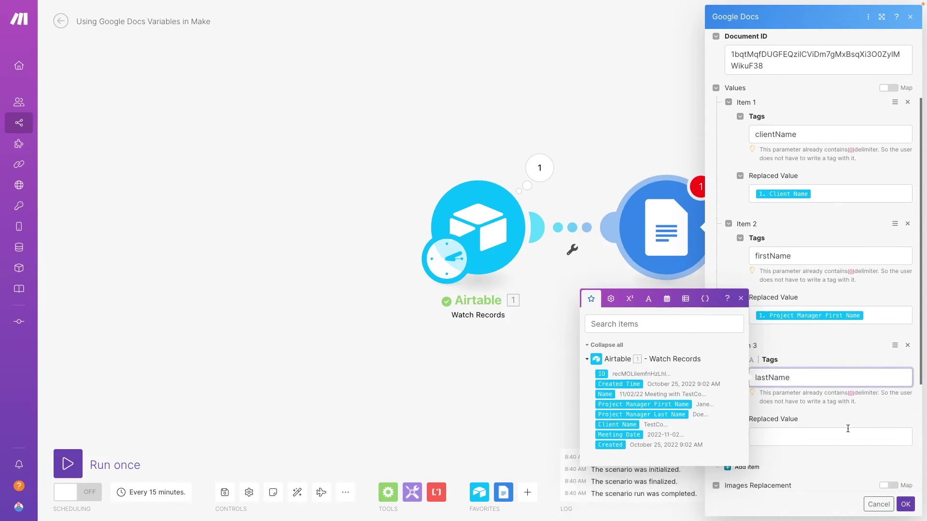
{"action": "left_click", "coordinate": [641, 464]}
{"action": "left_click", "coordinate": [808, 412]}
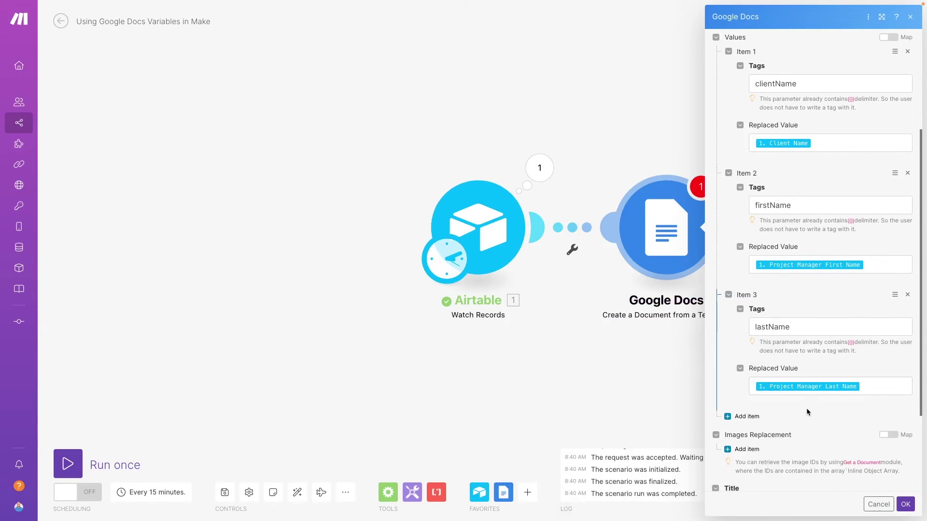
{"action": "left_click", "coordinate": [739, 413]}
{"action": "left_click", "coordinate": [796, 448]}
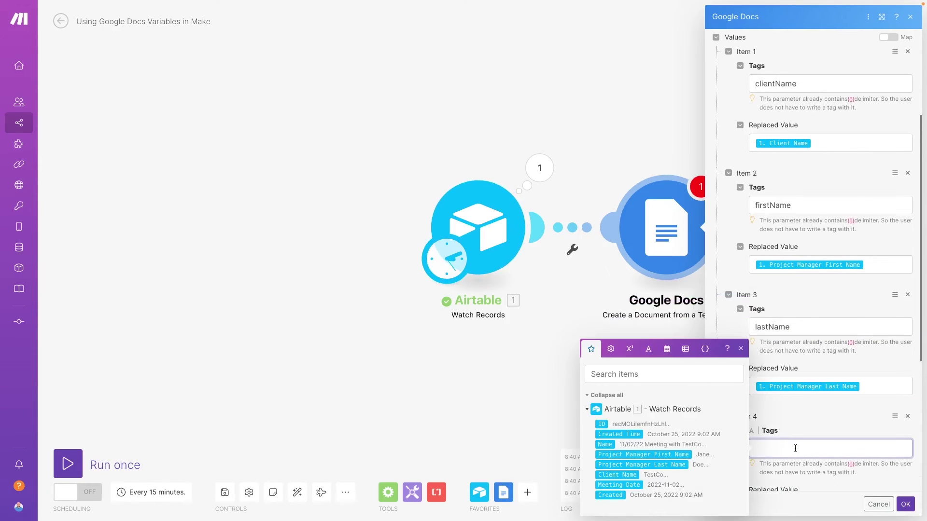
{"action": "type", "text": "meetingDate"}
{"action": "left_click", "coordinate": [618, 484]}
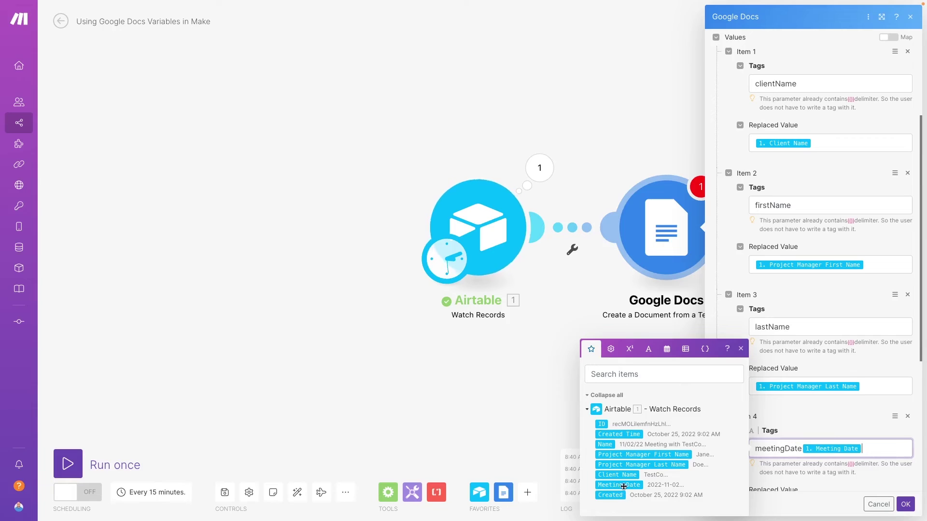
{"action": "key", "text": "BackSpace"}
{"action": "left_click", "coordinate": [838, 489]}
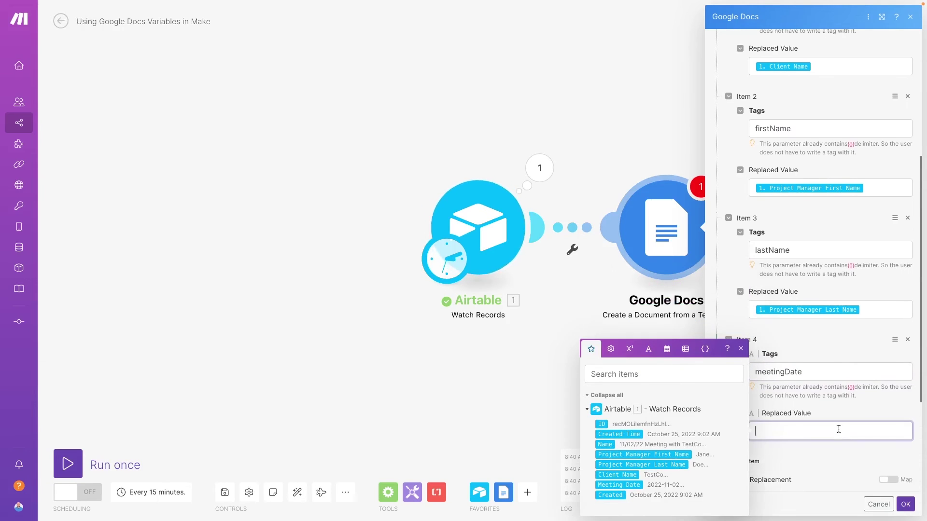
{"action": "left_click", "coordinate": [620, 485]}
Set the new document's folder by pasting the destination folder ID.
{"action": "scroll", "coordinate": [811, 399], "scroll_direction": "down", "scroll_amount": 3}
{"action": "left_click", "coordinate": [887, 448]}
{"action": "left_click", "coordinate": [823, 465]}
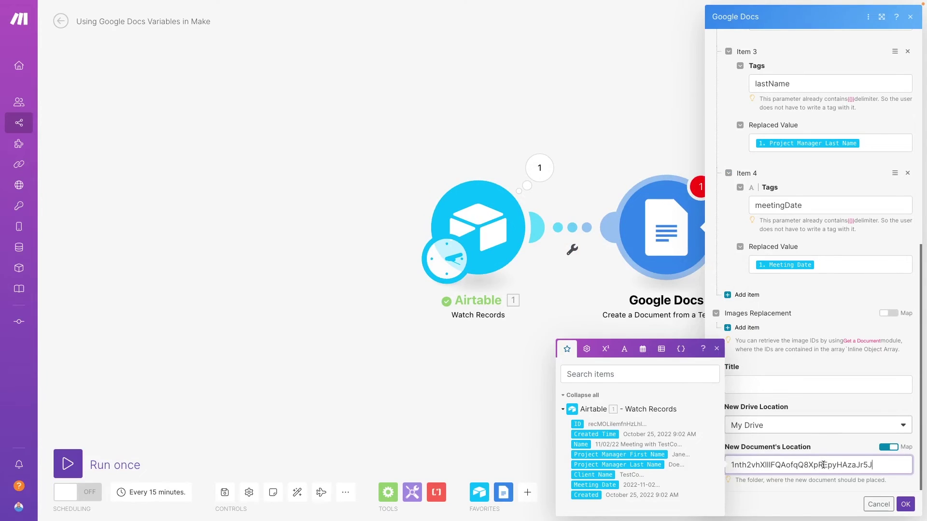
{"action": "left_click", "coordinate": [819, 451]}
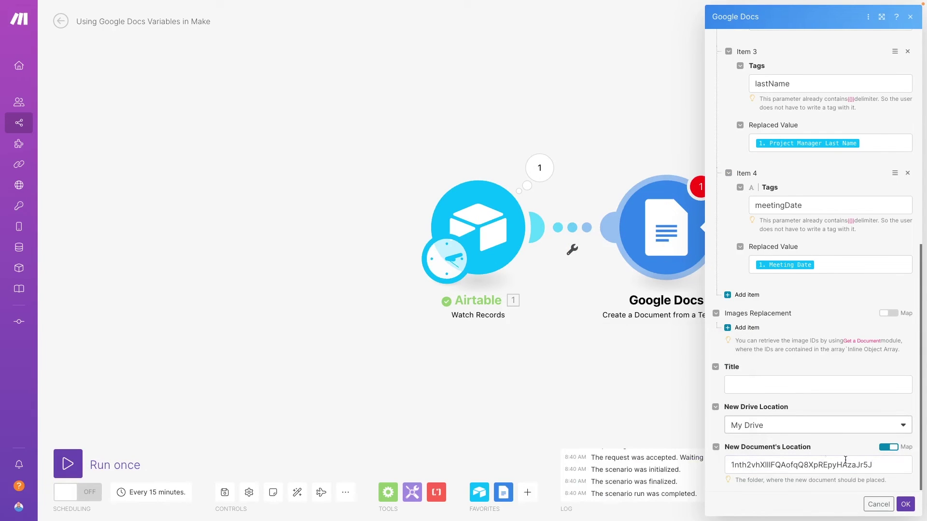
Use the record's Name as the document title and save the module.
{"action": "left_click", "coordinate": [905, 505]}
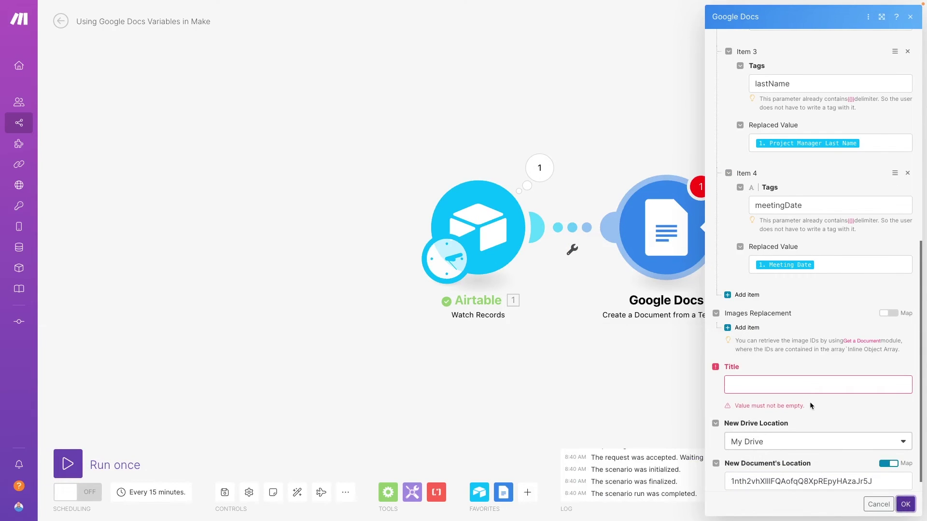
{"action": "left_click", "coordinate": [799, 382]}
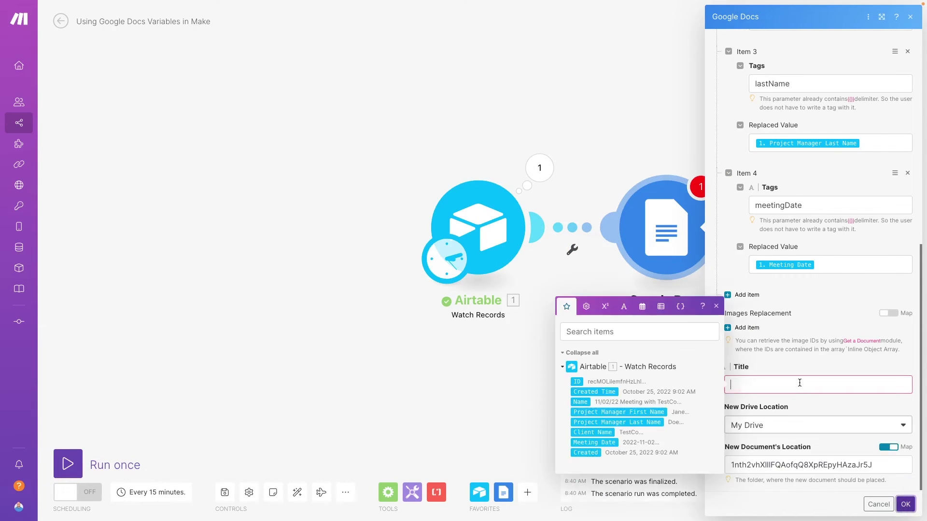
{"action": "left_click", "coordinate": [580, 402]}
{"action": "left_click", "coordinate": [785, 371]}
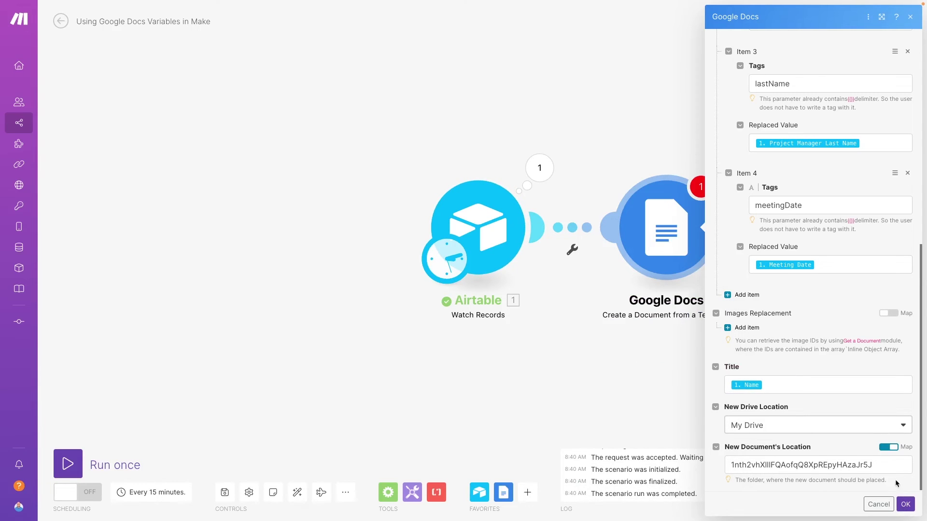
{"action": "left_click", "coordinate": [905, 505]}
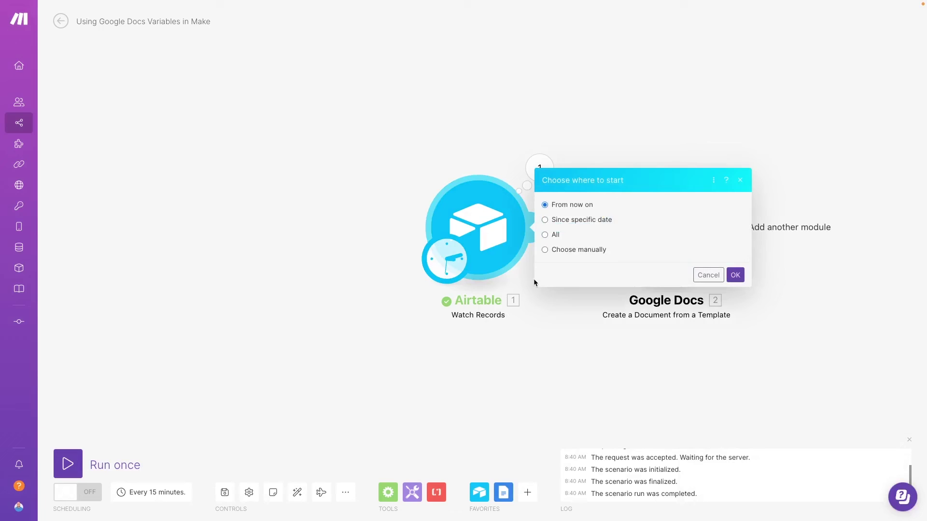
Manually pick the ExampleCo meeting record as the starting point and run the scenario.
{"action": "left_click", "coordinate": [546, 249]}
{"action": "left_click", "coordinate": [721, 274]}
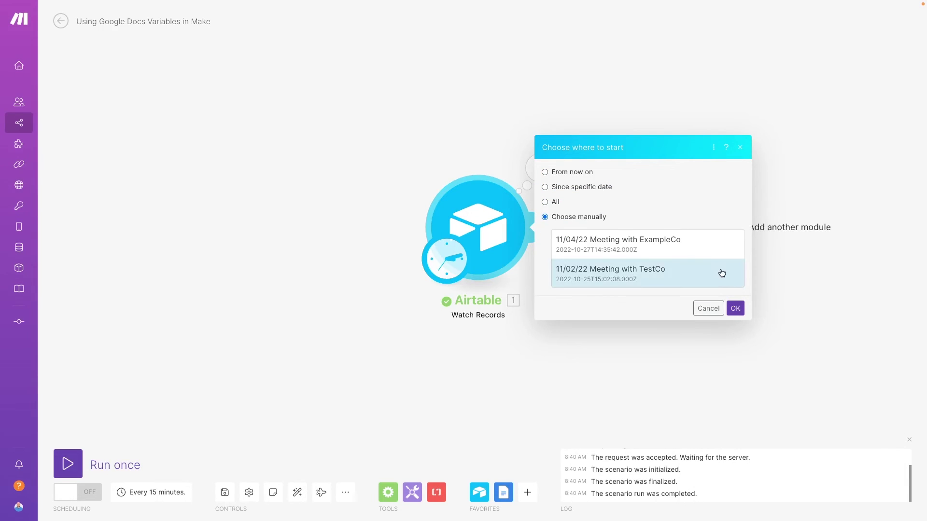
{"action": "left_click", "coordinate": [710, 249]}
{"action": "left_click", "coordinate": [735, 308]}
{"action": "left_click", "coordinate": [68, 463]}
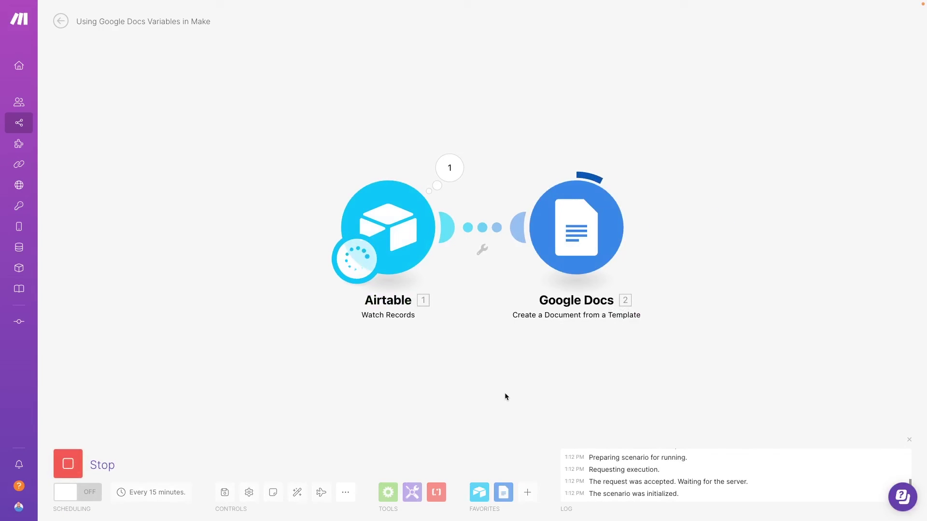